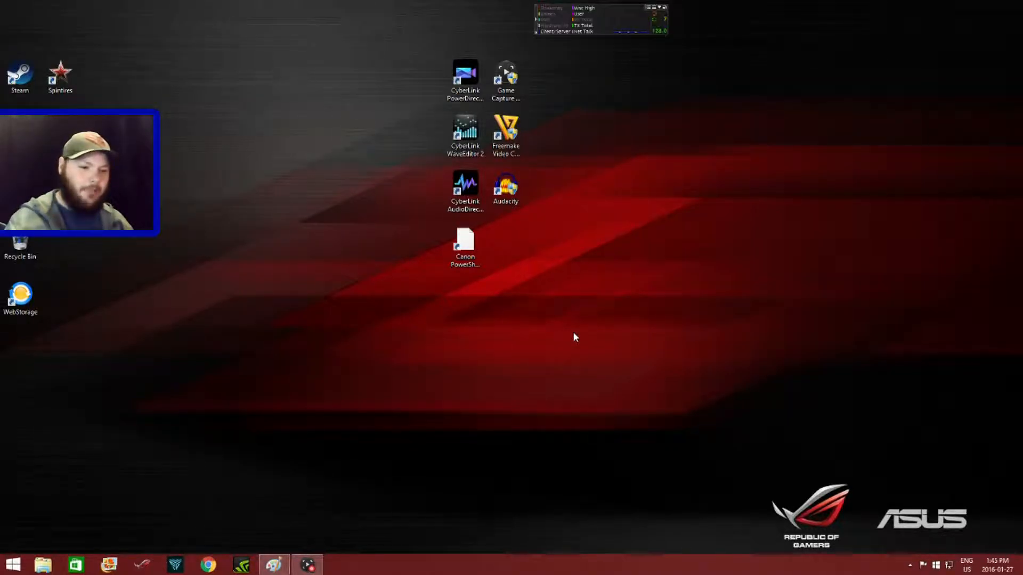
- Review the Game Capture HD preferences for capture locations, sharing and file exports, updates, hotkeys and video codec, and close them
left_click(308, 566)
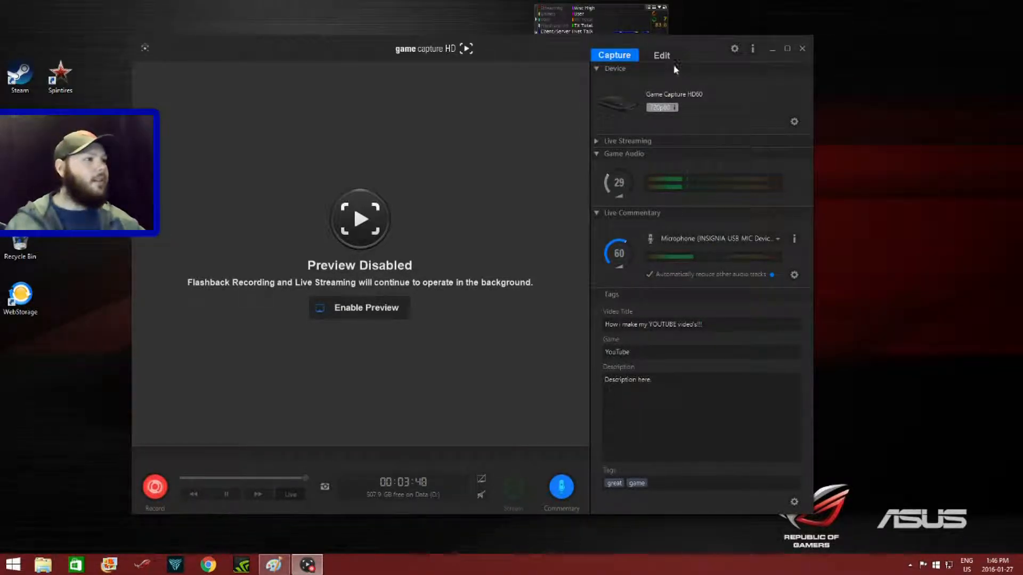
left_click(734, 49)
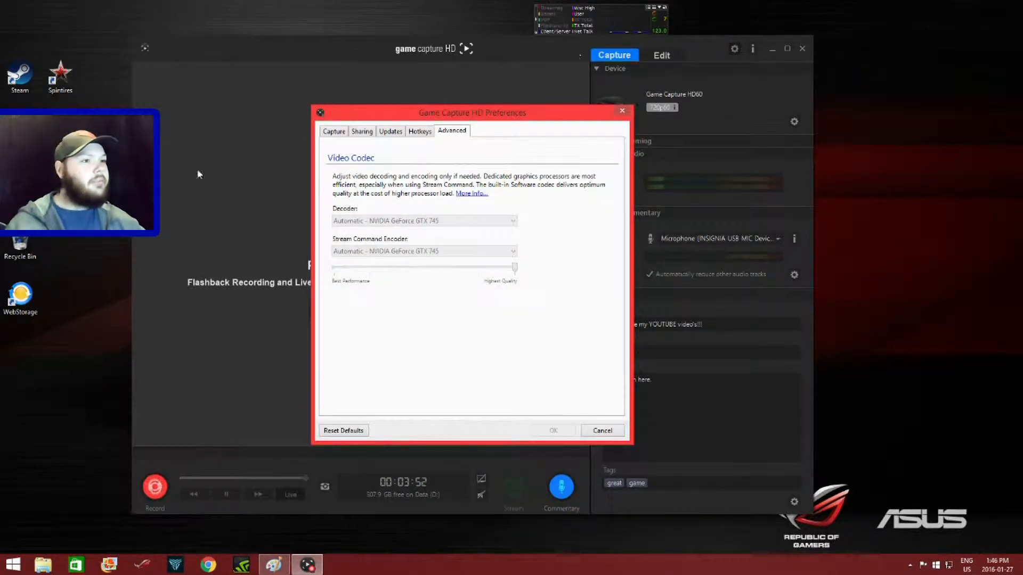
left_click(334, 131)
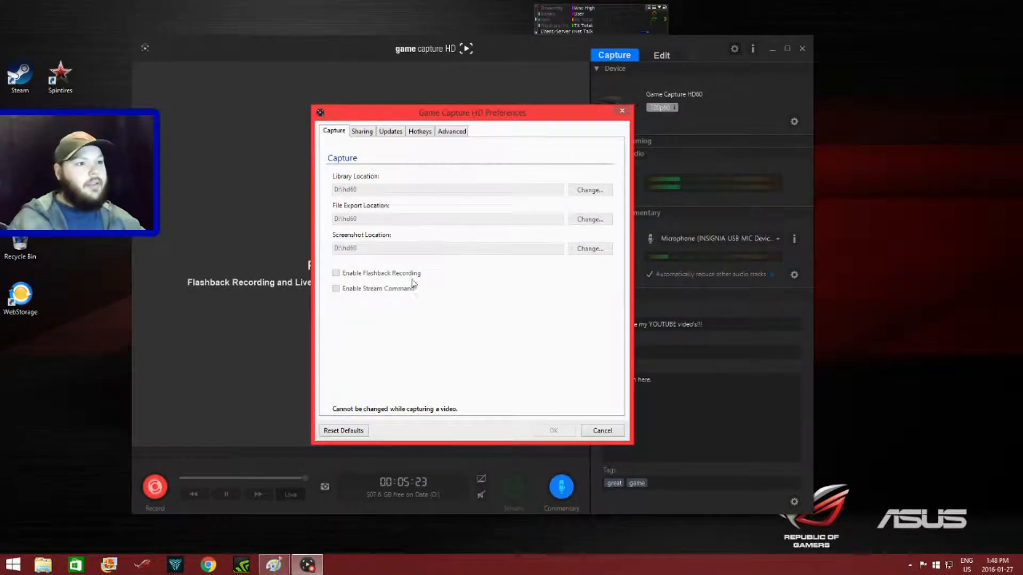
left_click(365, 134)
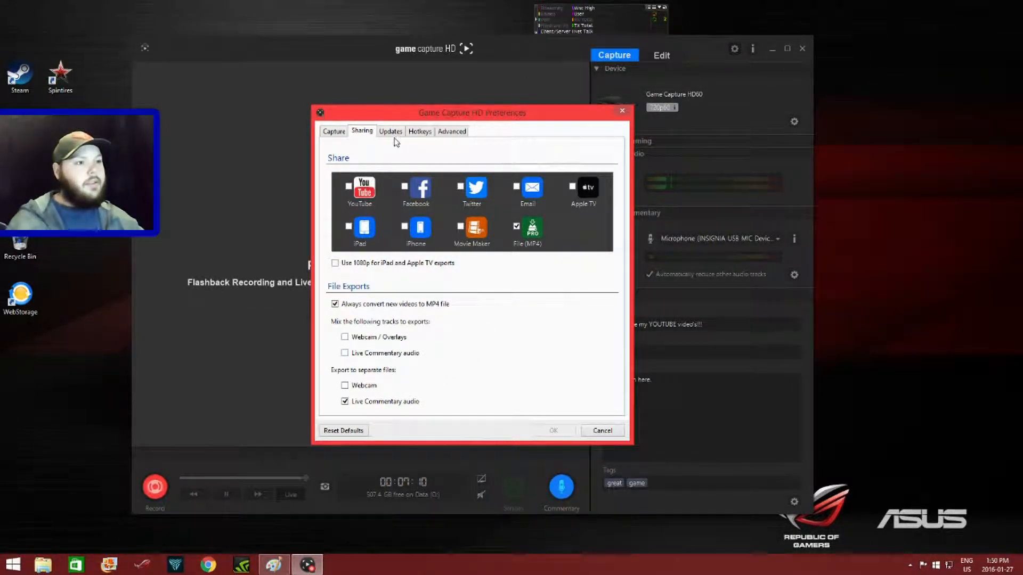
left_click(391, 131)
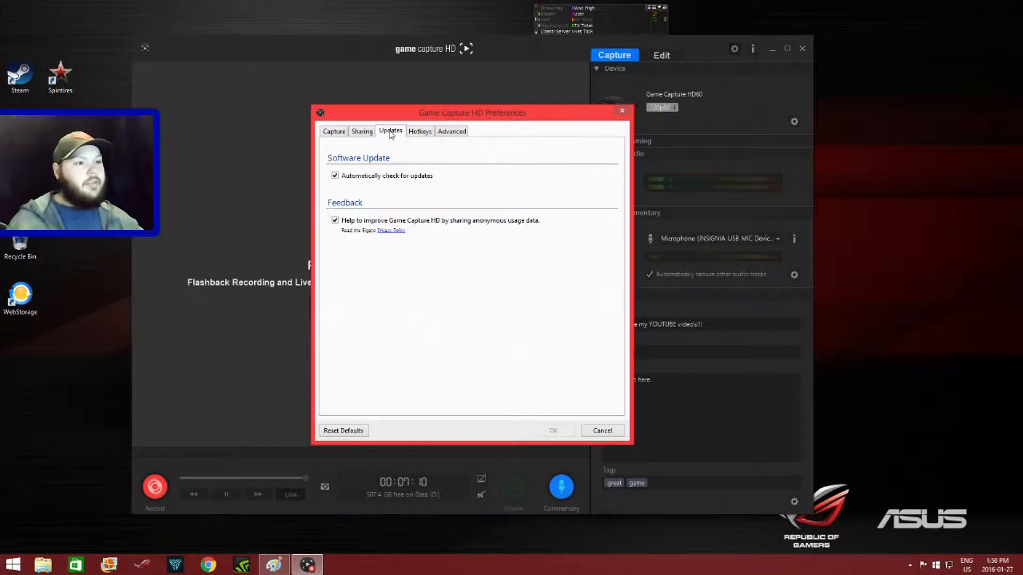
left_click(419, 131)
left_click(453, 131)
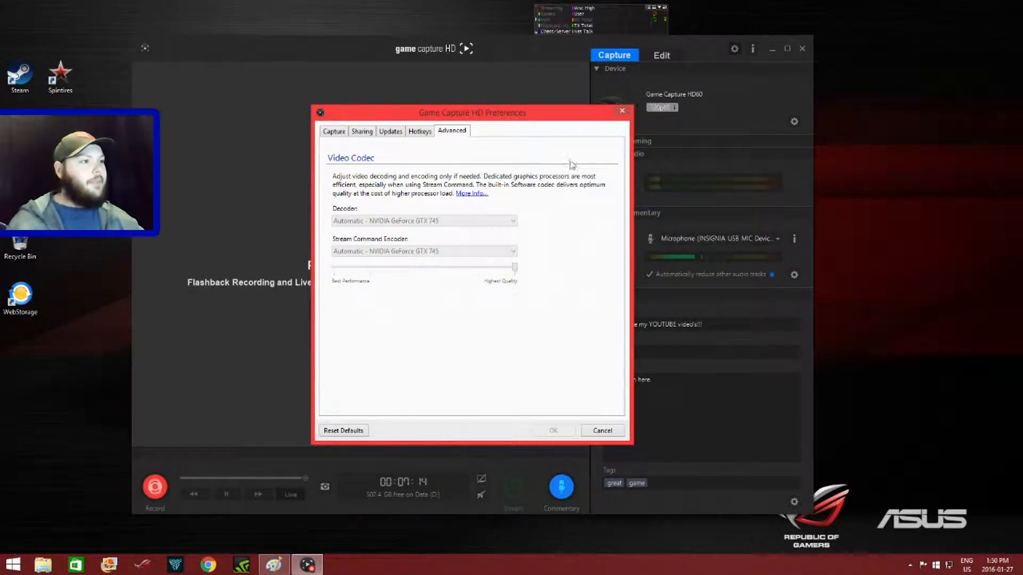
left_click(622, 112)
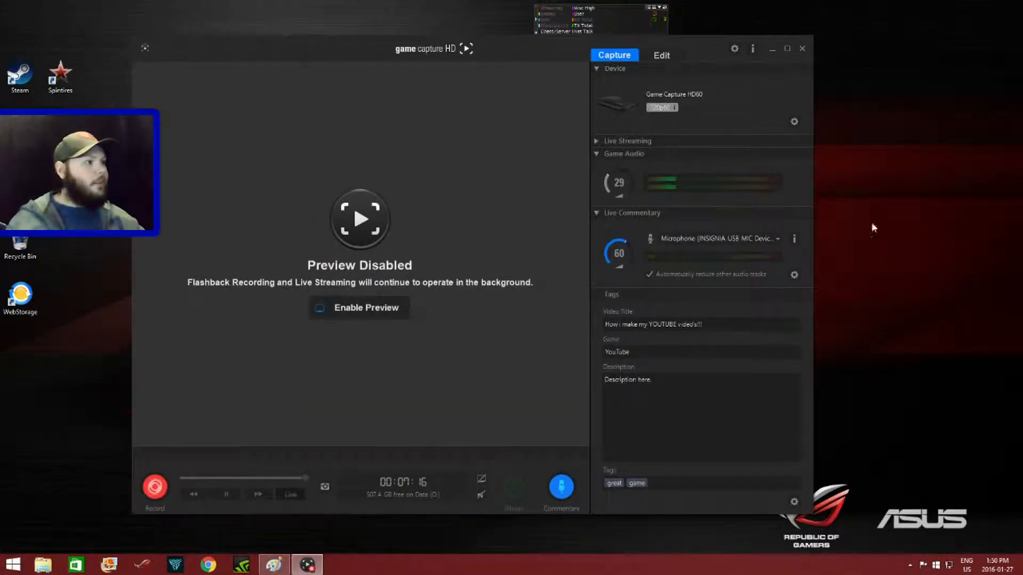
- Review the Game Capture HD60 device settings for capture, picture, audio, profiles and TV compatibility, and close them
left_click(794, 122)
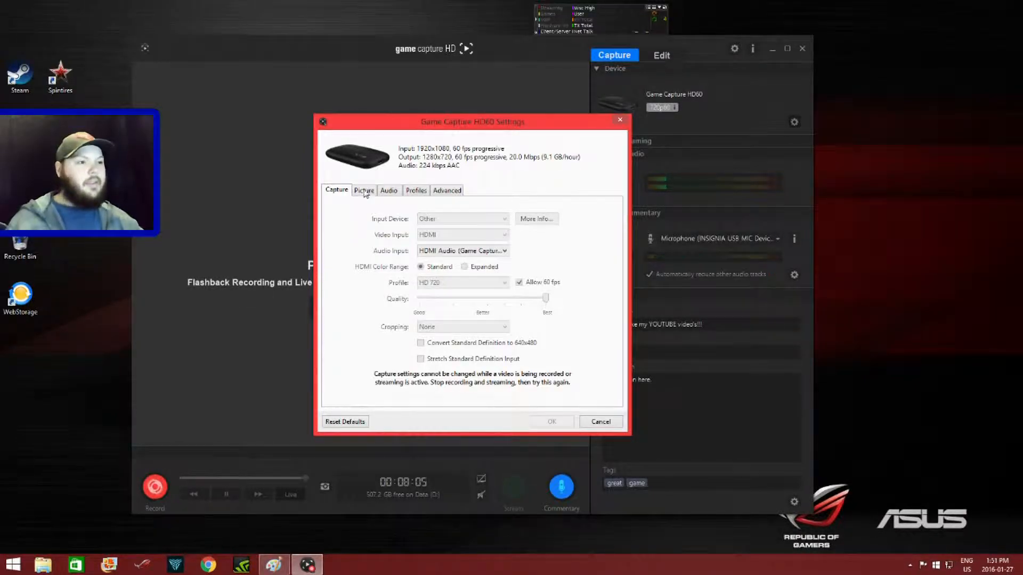
left_click(364, 191)
left_click(389, 190)
left_click(416, 191)
left_click(447, 190)
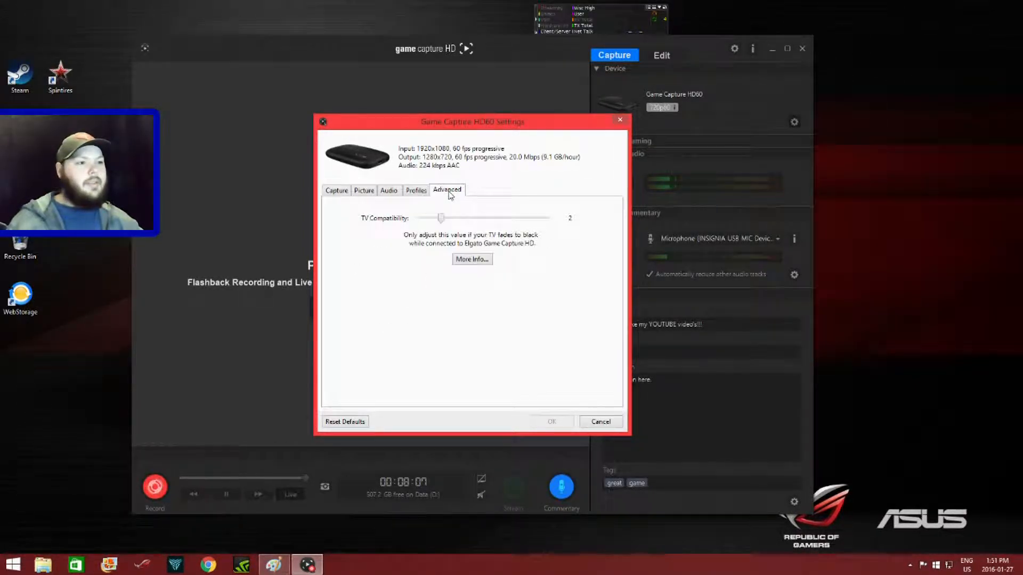
left_click(329, 191)
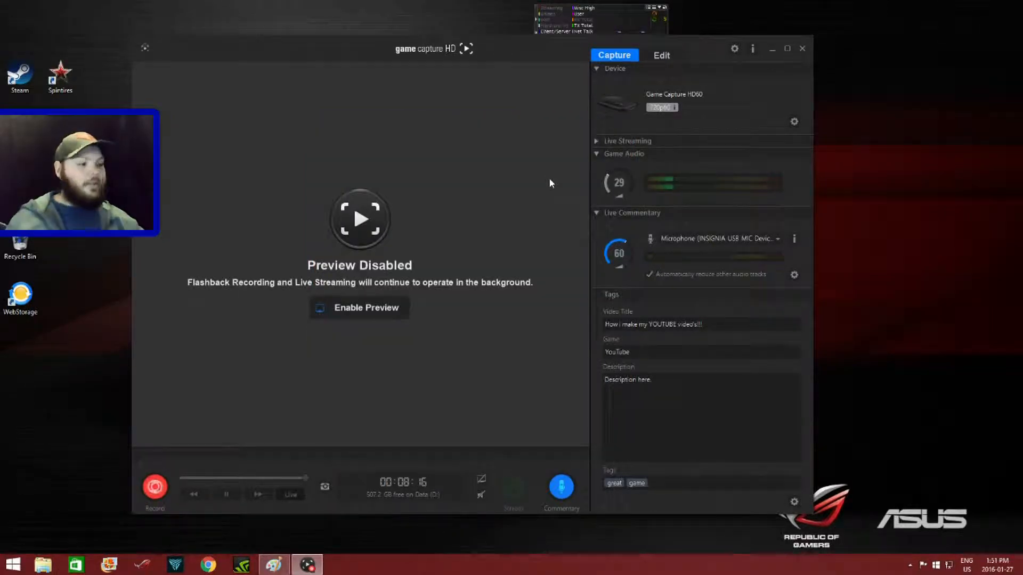
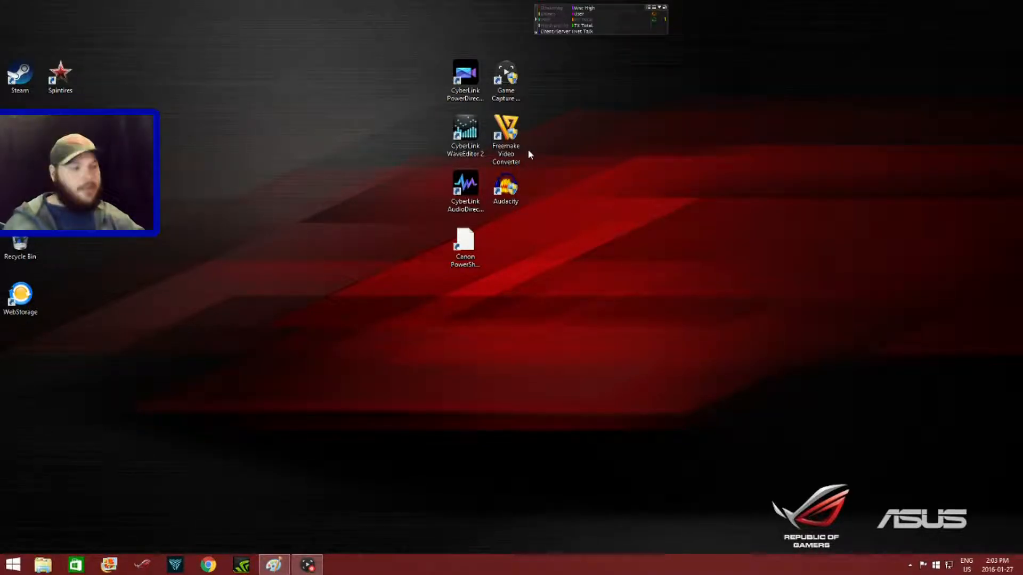
- Open Freemake Video Converter and add the war thunder live commentary audio file from the D: drive's war thunder\m3 lee folder
double_click(509, 137)
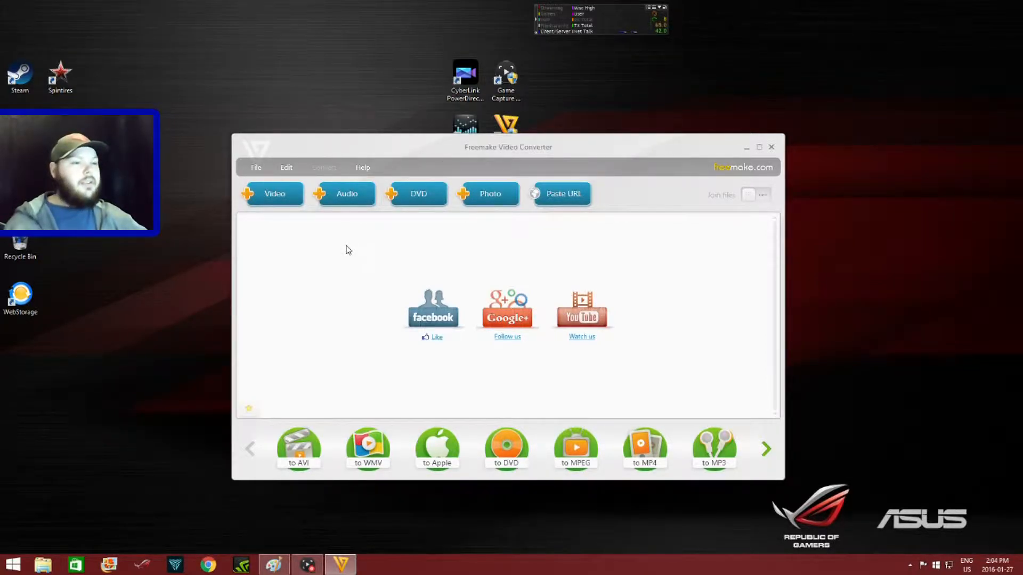
left_click(351, 196)
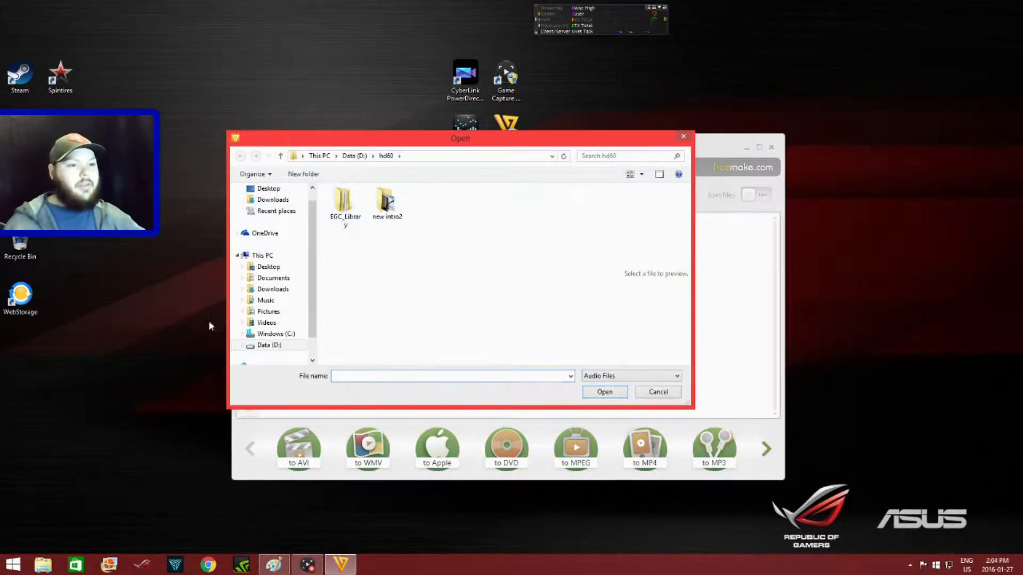
left_click(274, 347)
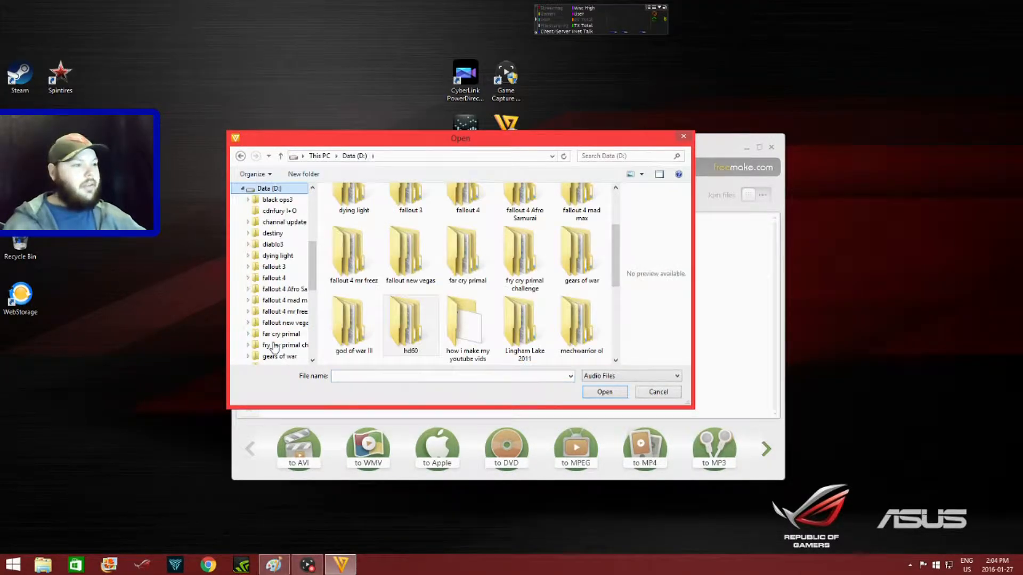
left_click_drag(617, 269, 627, 333)
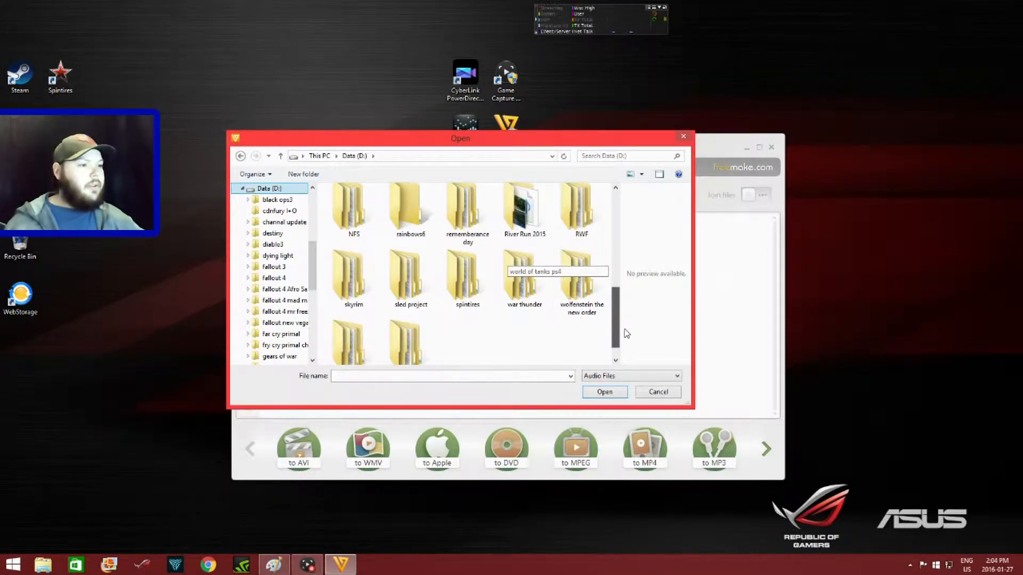
double_click(523, 277)
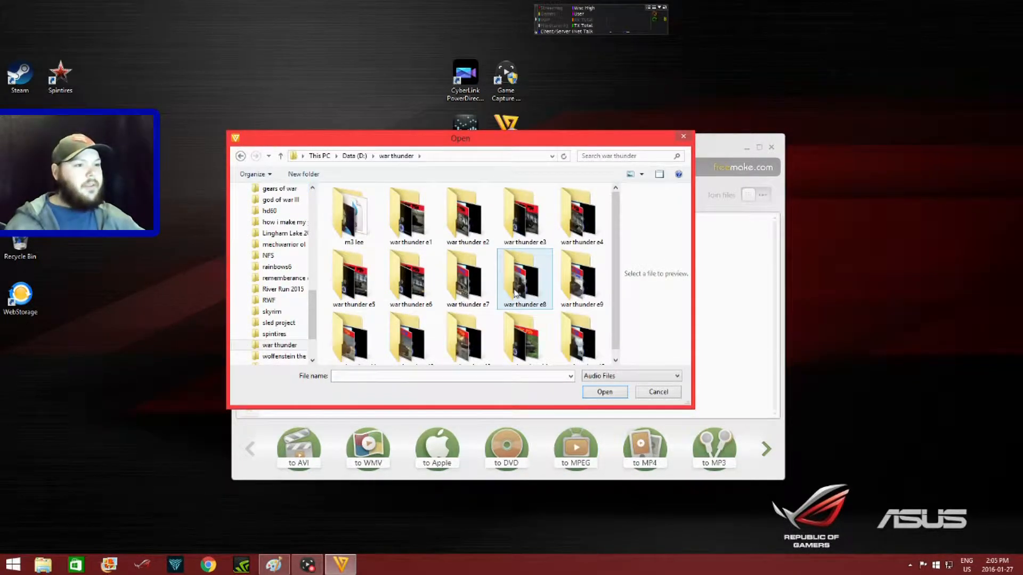
double_click(347, 223)
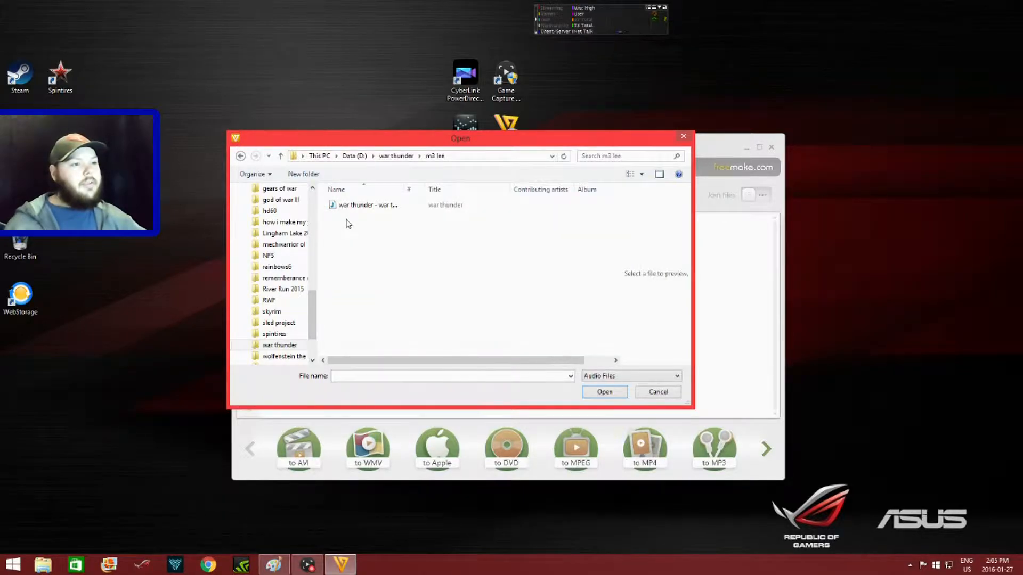
double_click(376, 208)
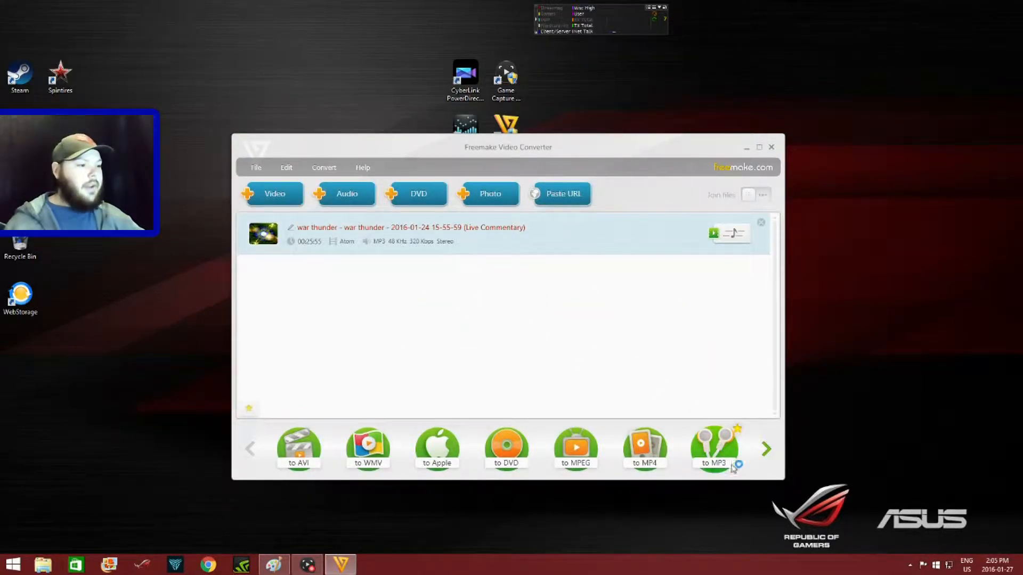
- Convert the commentary to a 320 Kbps MP3 saved in D:\war thunder, and close the converter
left_click(708, 454)
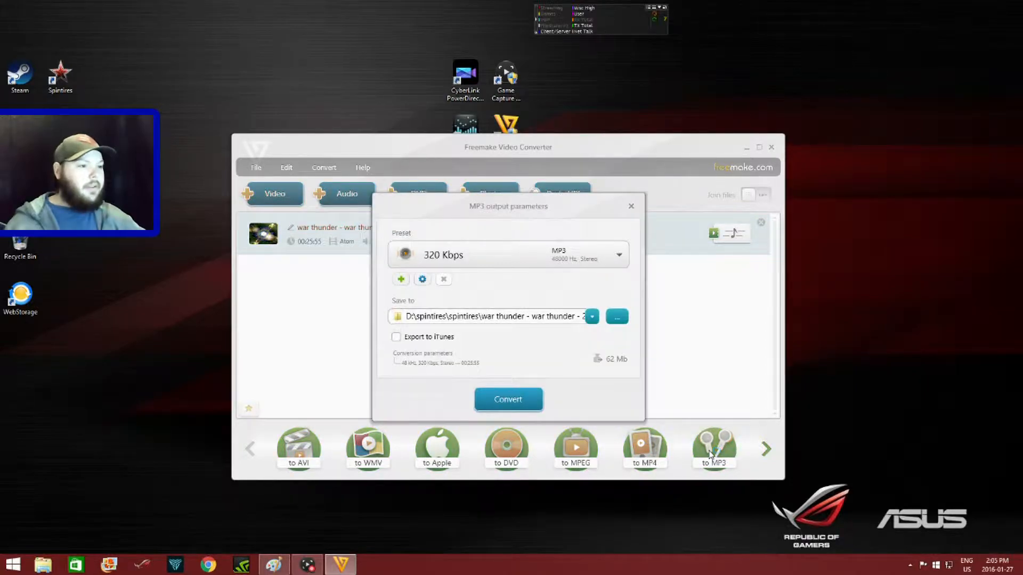
left_click(590, 317)
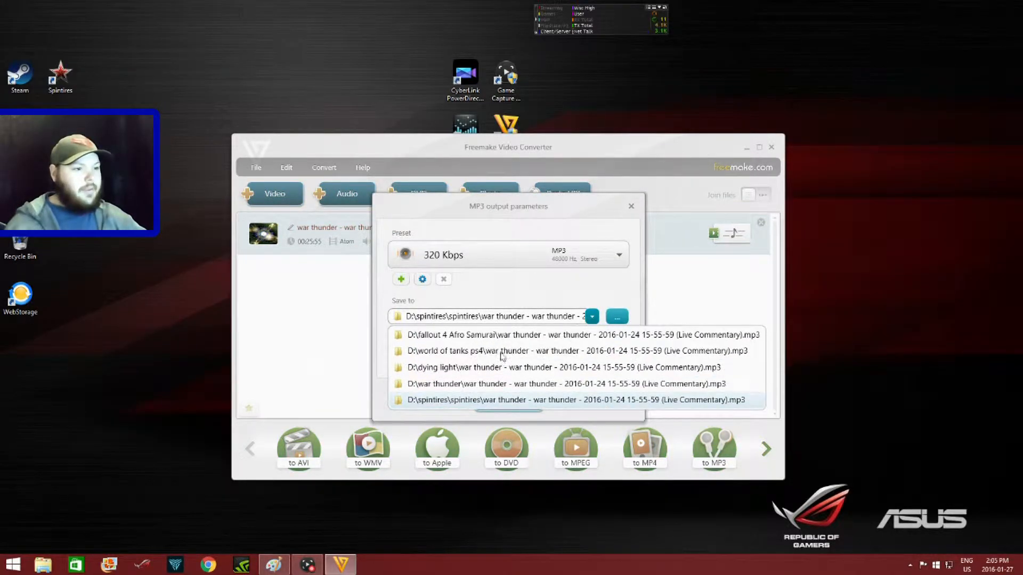
left_click(467, 384)
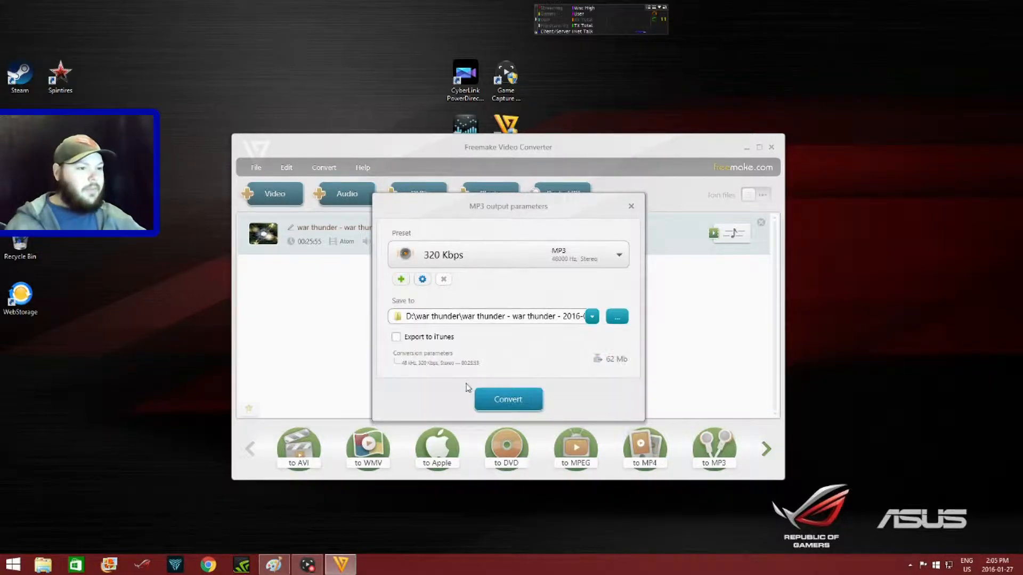
left_click(512, 400)
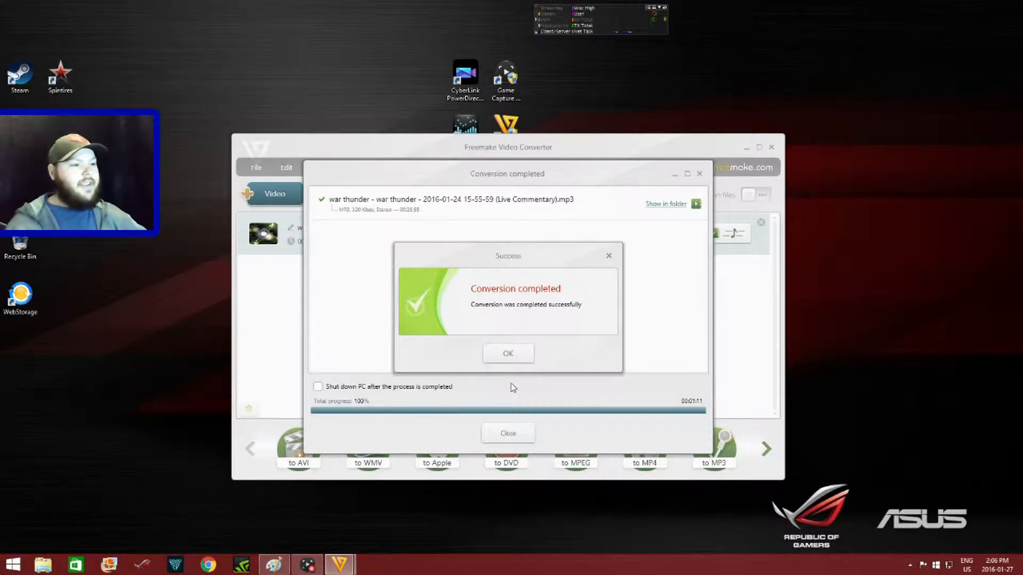
left_click(508, 354)
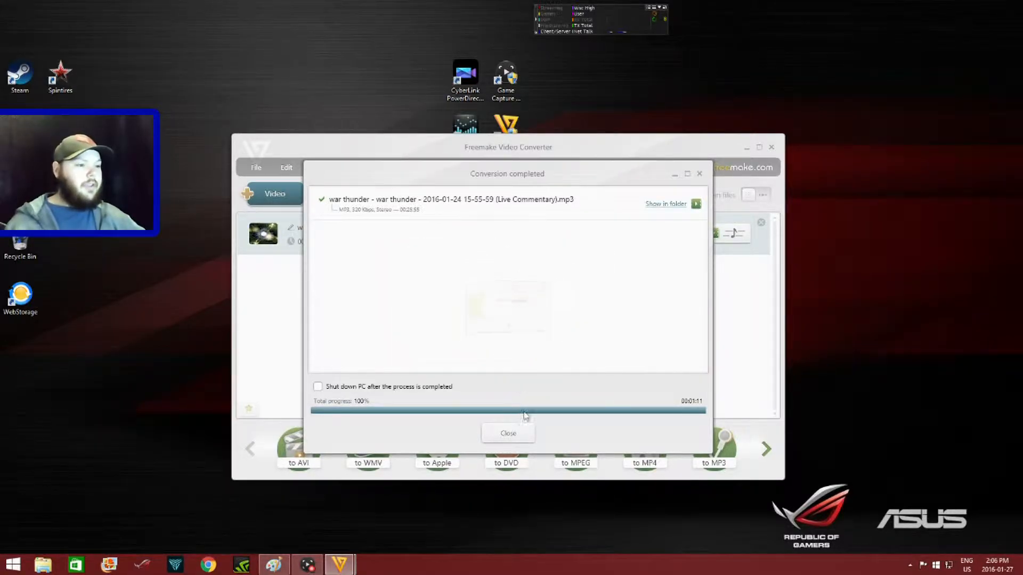
left_click(508, 433)
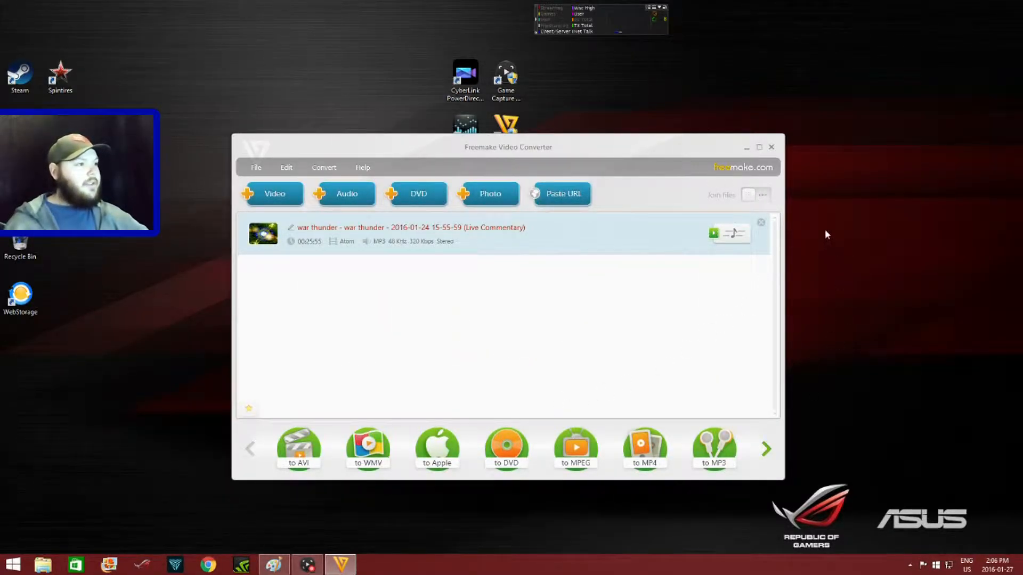
left_click(770, 148)
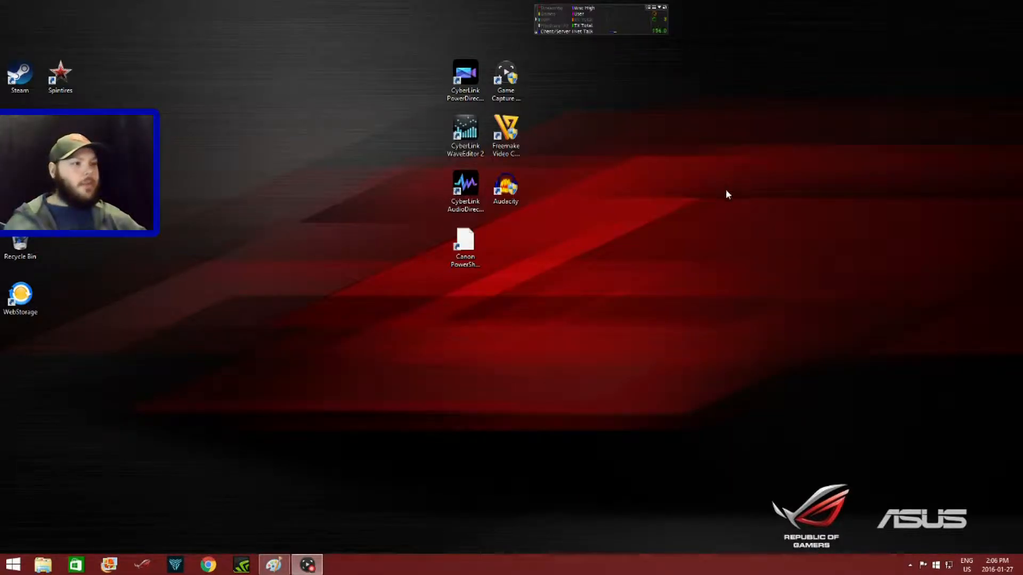
- Launch Audacity and open the war thunder live commentary MP3 from the war thunder folder on the D: drive
double_click(501, 197)
left_click(560, 300)
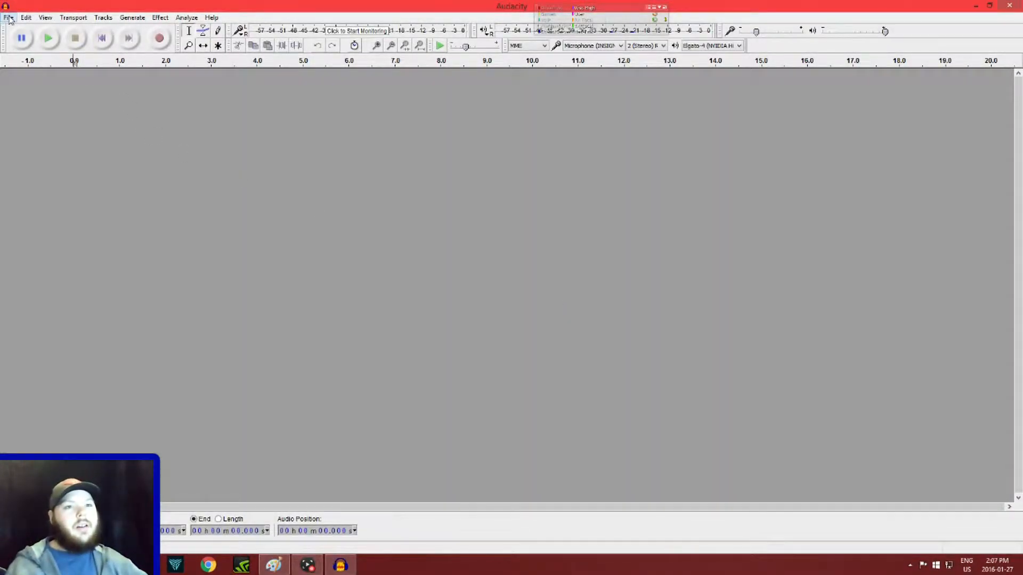
left_click(9, 18)
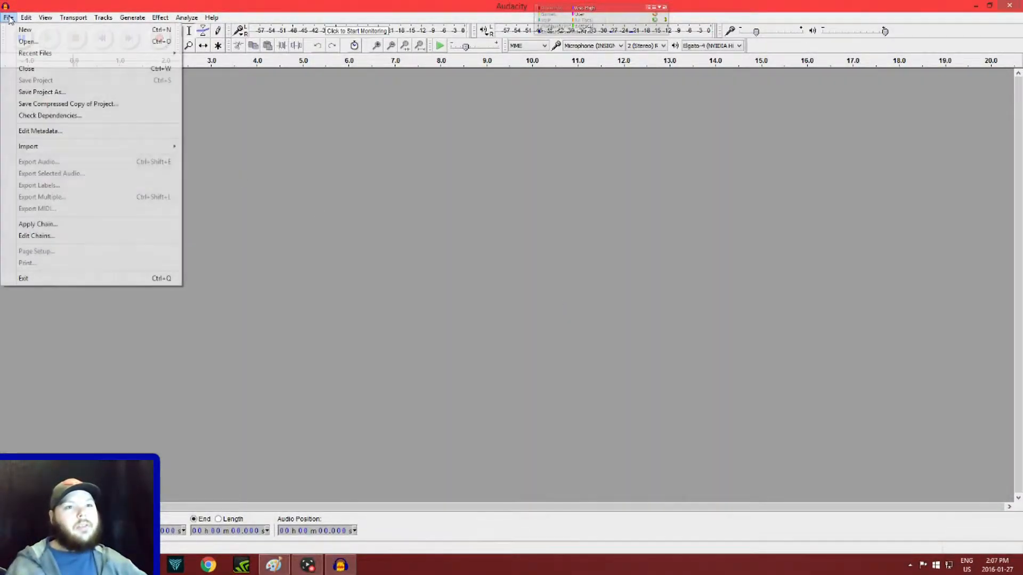
left_click(24, 42)
left_click_drag(292, 94, 290, 206)
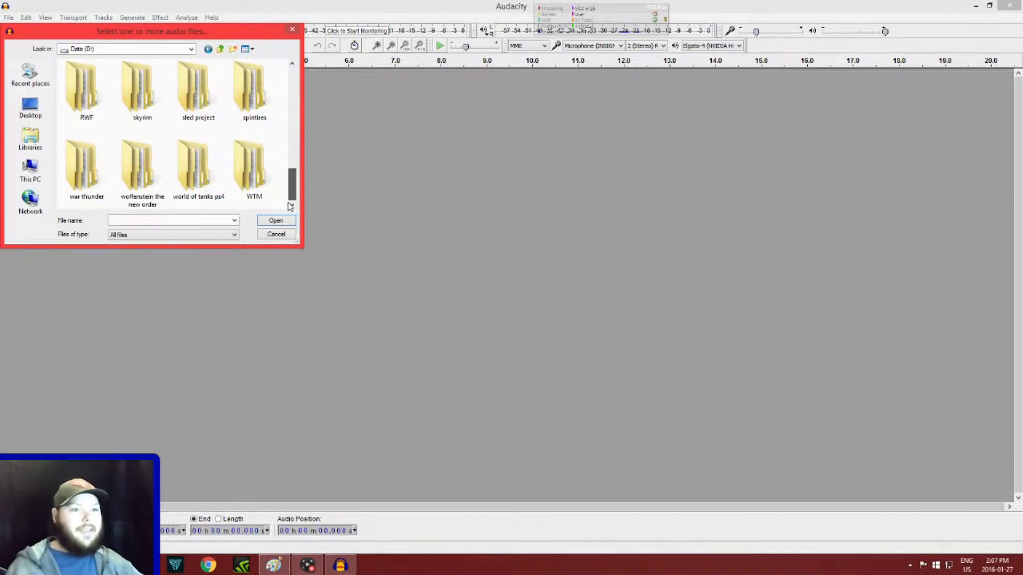
double_click(82, 168)
double_click(147, 99)
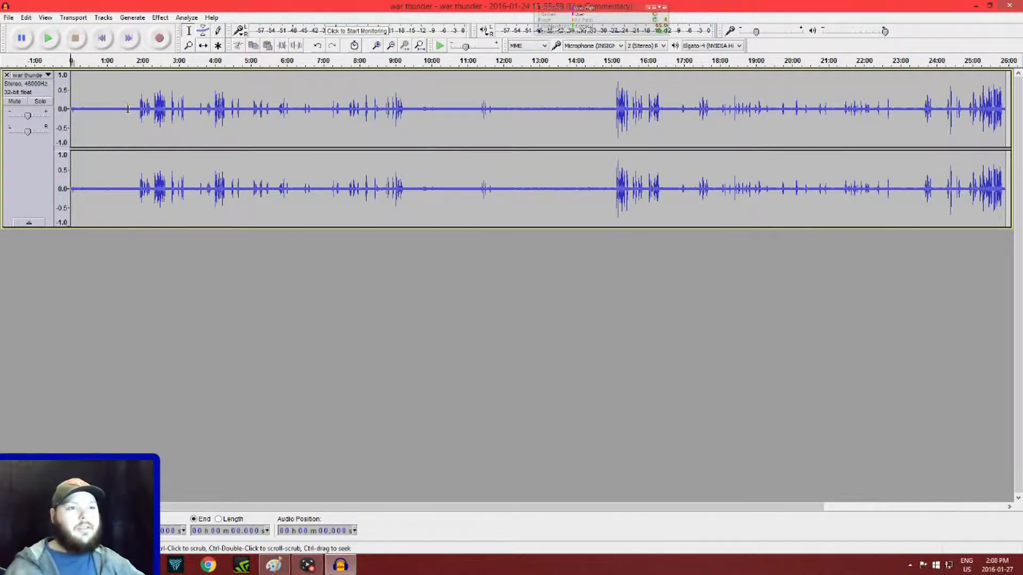
- Play the quiet opening of the commentary track from about 30 seconds to listen for background noise
left_click_drag(89, 111, 75, 114)
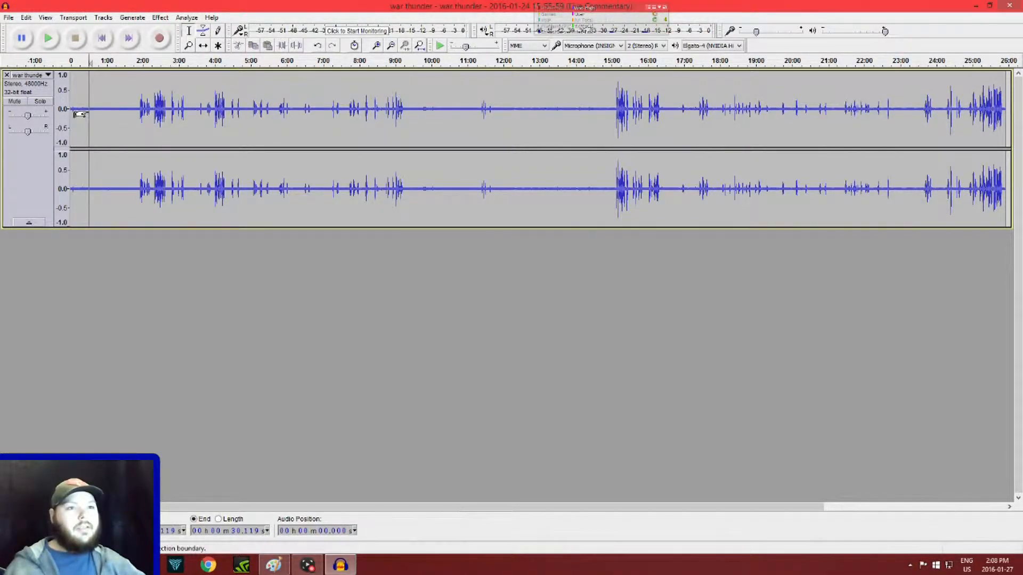
left_click(49, 38)
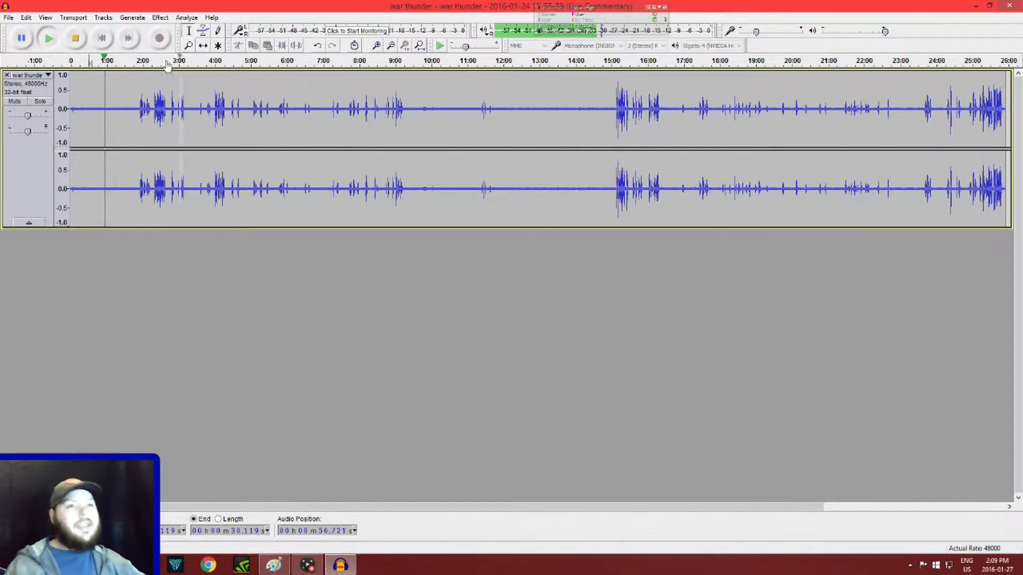
left_click(75, 41)
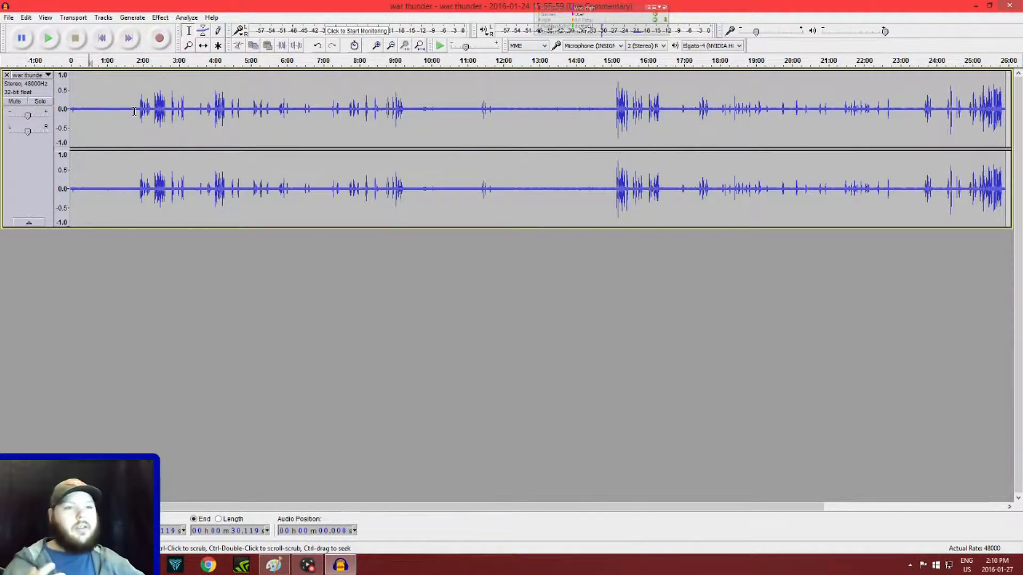
- Select the quiet opening of the track, about 1 min 53 s, and capture it as the Noise Reduction profile
left_click_drag(139, 110, 68, 132)
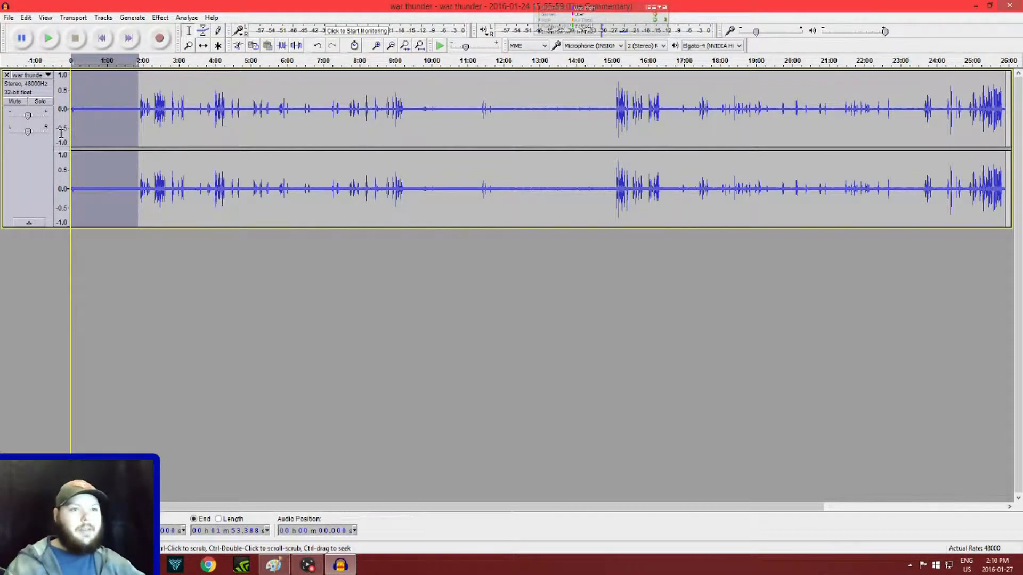
left_click(163, 19)
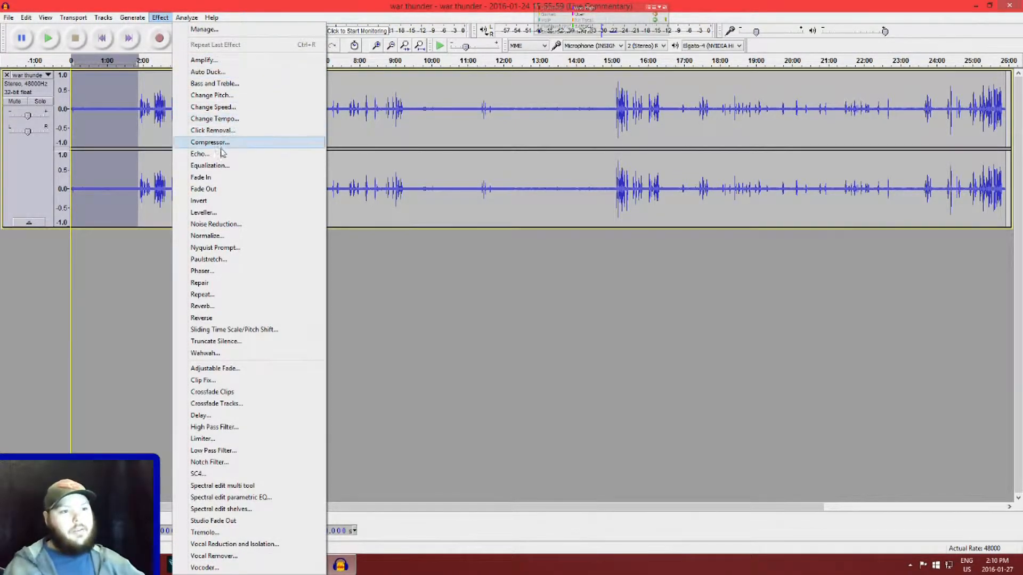
left_click(216, 224)
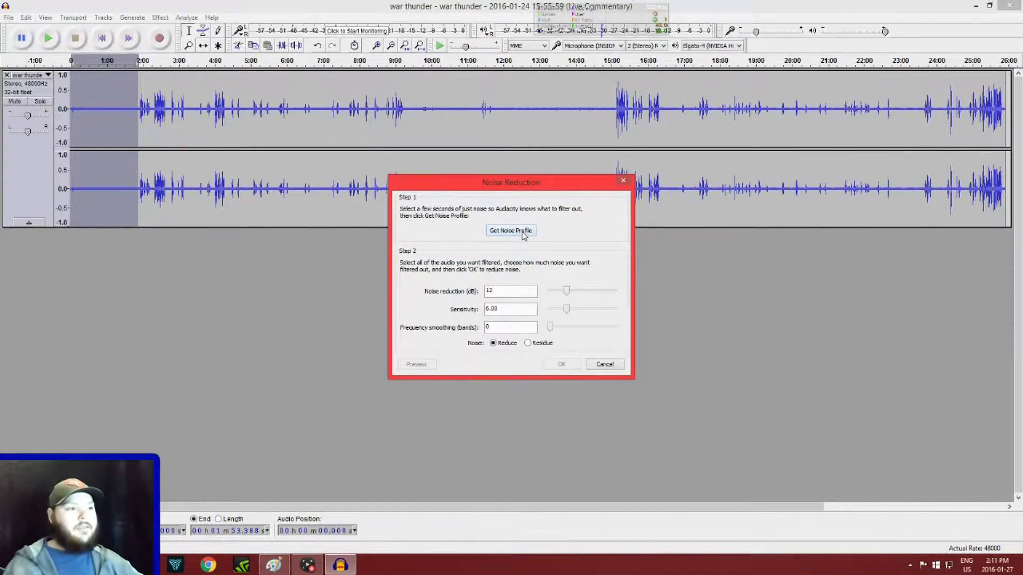
left_click(521, 231)
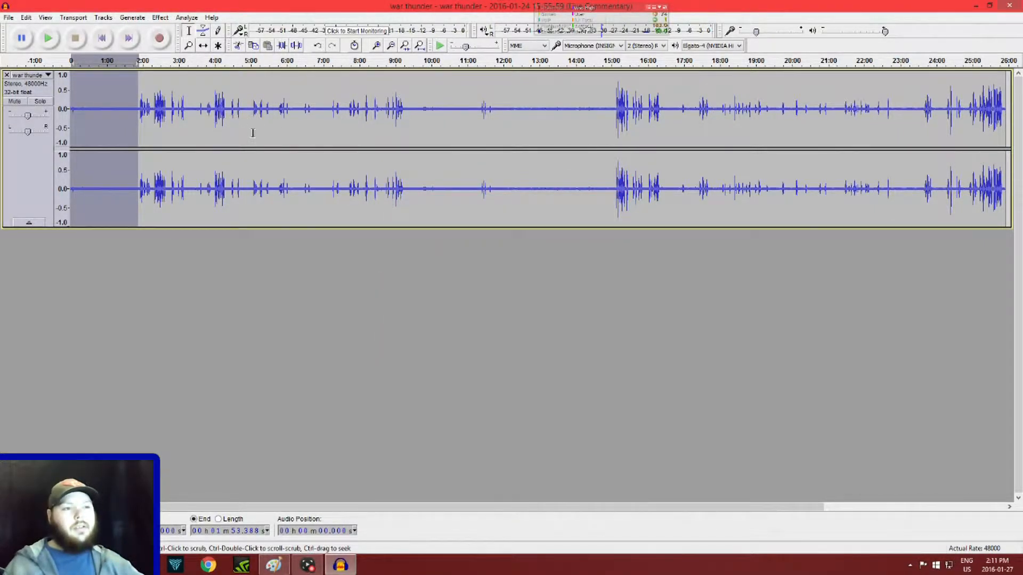
- Apply Noise Reduction to the entire commentary track and play back the quiet opening from about 27 seconds
key("ctrl+a")
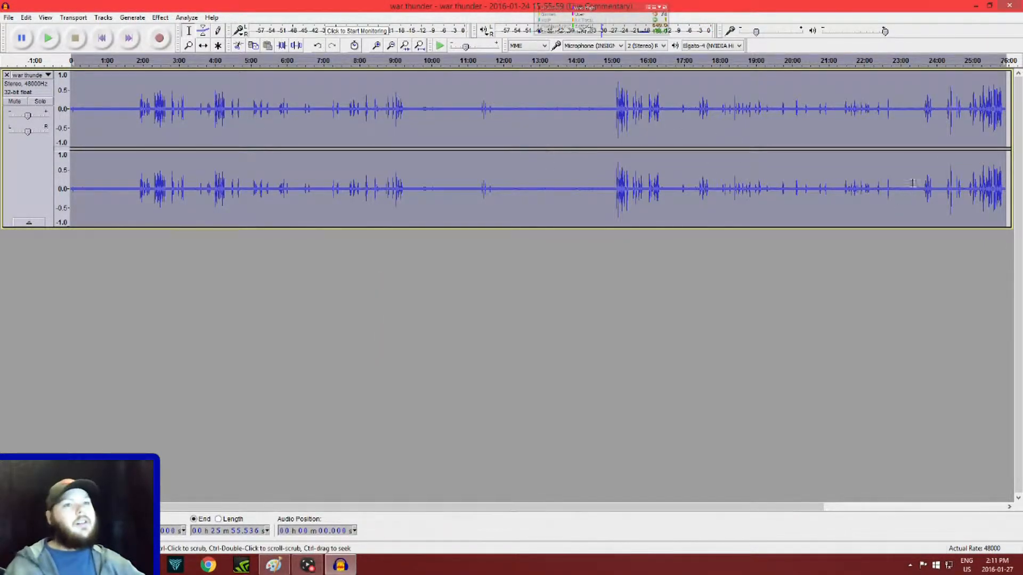
left_click(161, 18)
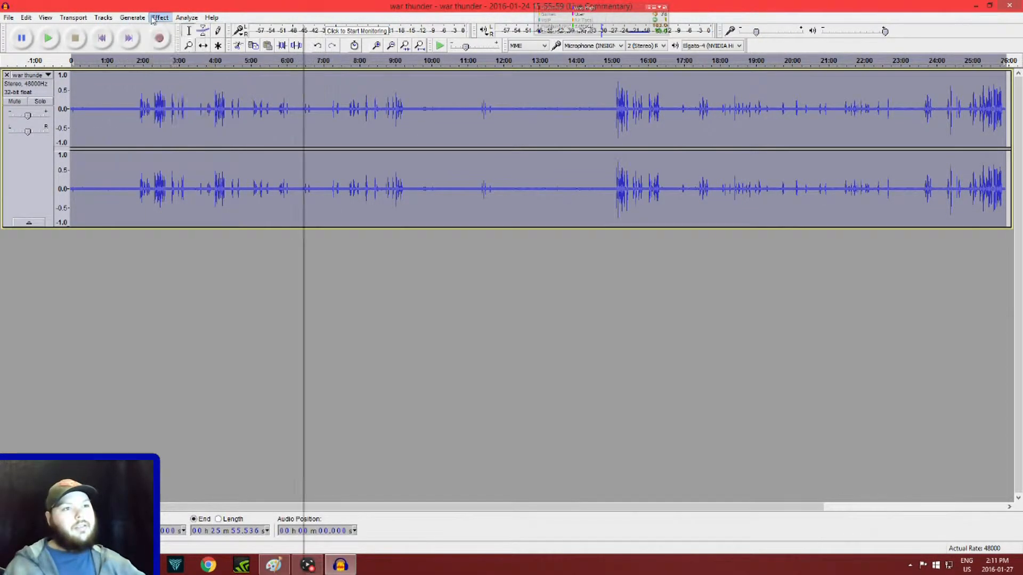
left_click(193, 46)
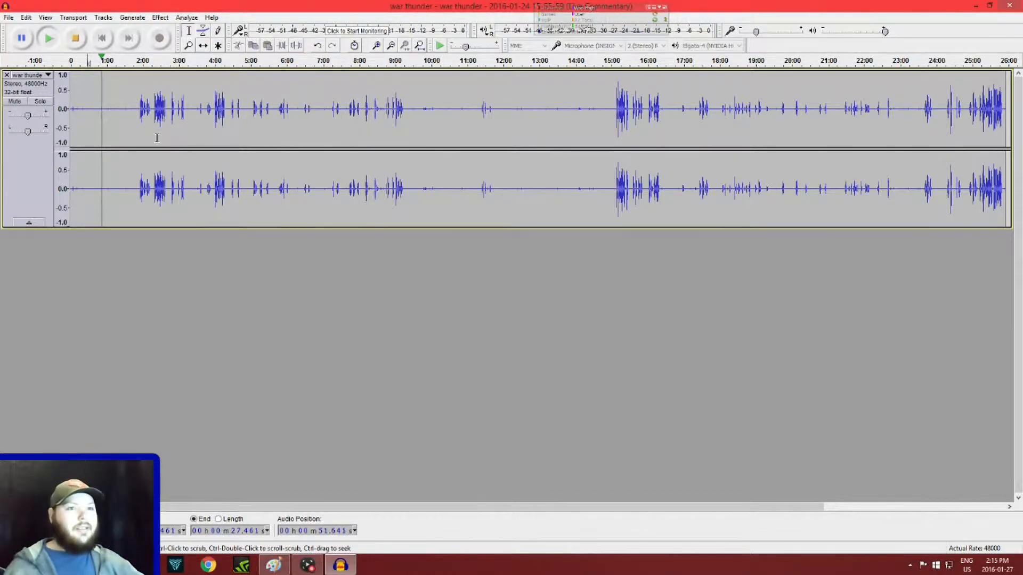
left_click(76, 40)
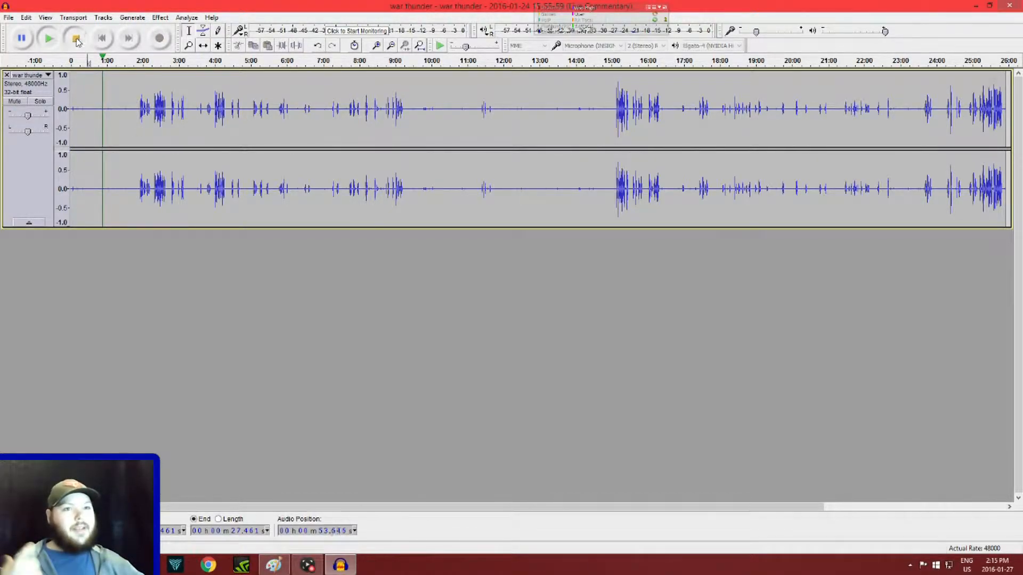
- Export the cleaned commentary as an MP3 in the m3 lee folder, adding "clean audio" to the end of the file name
left_click(9, 18)
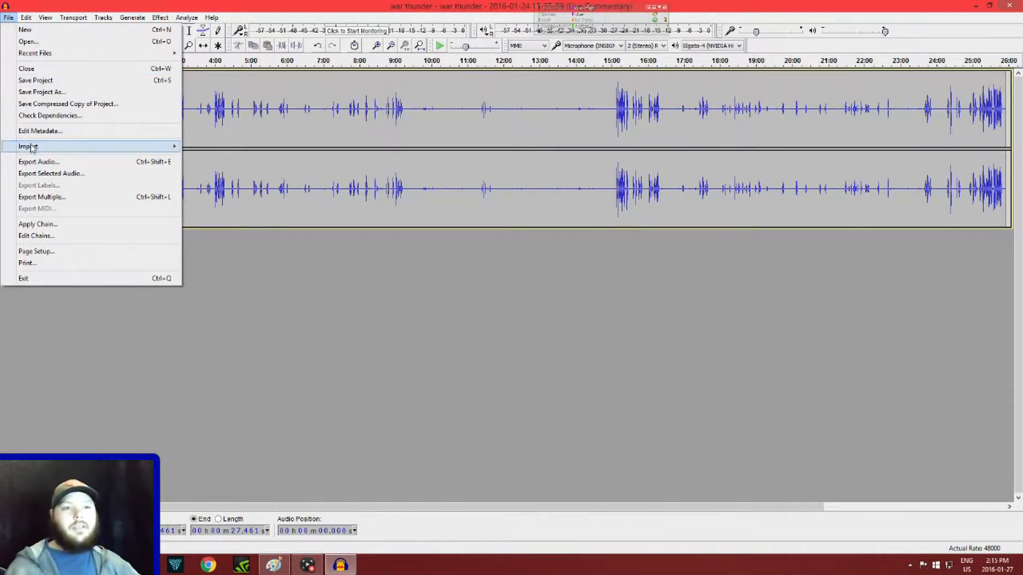
left_click(33, 162)
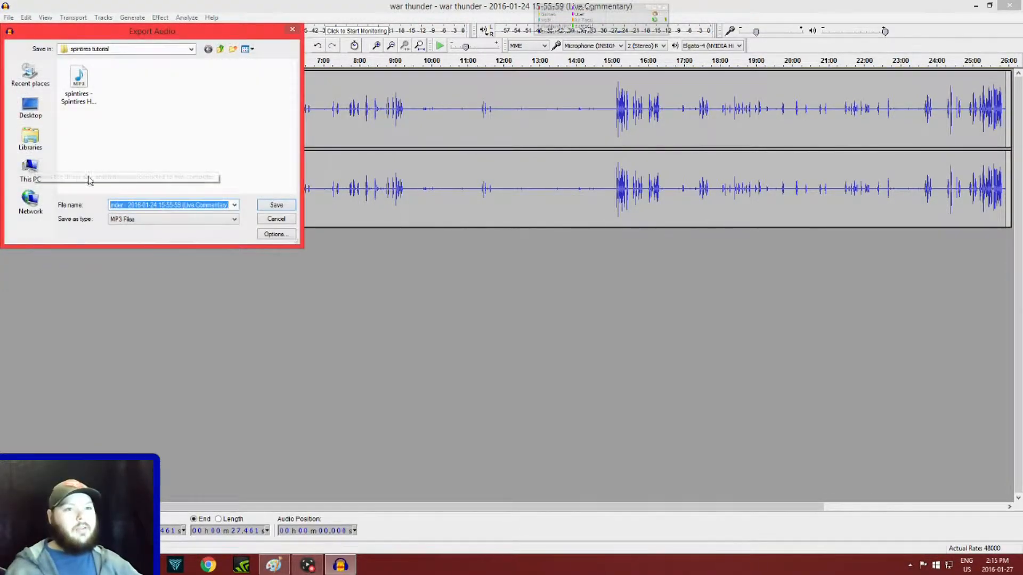
double_click(94, 101)
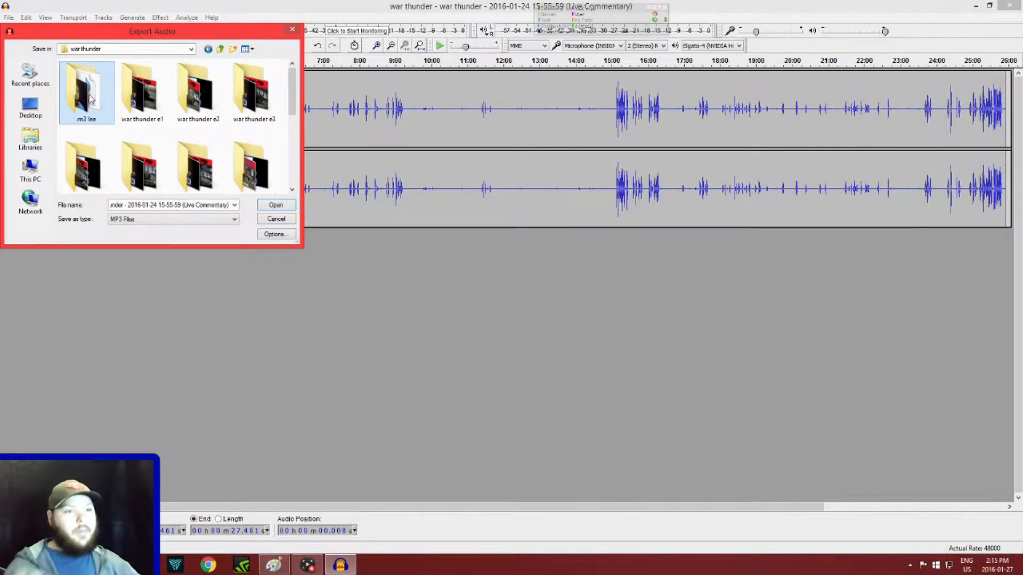
left_click(227, 205)
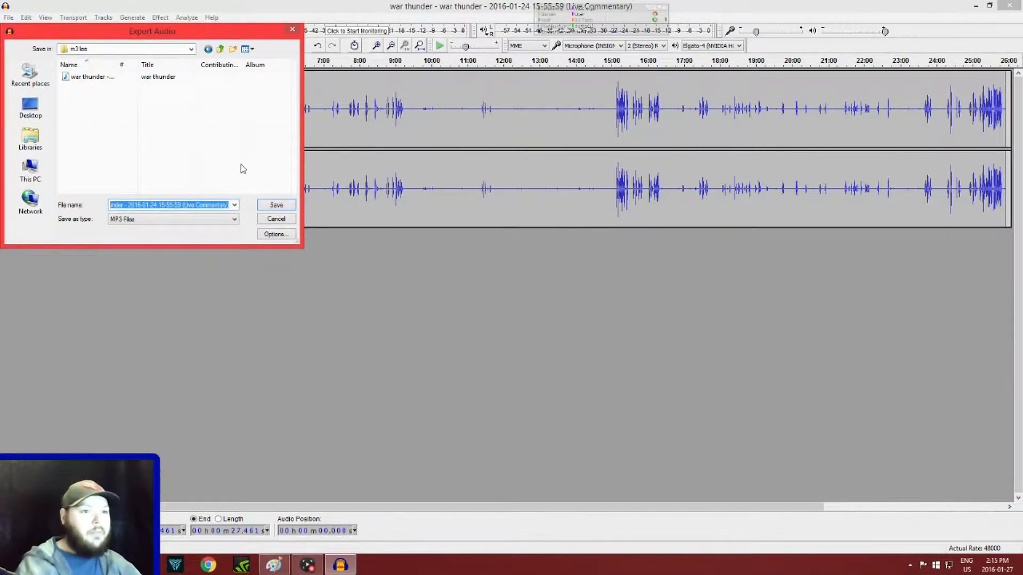
left_click(200, 132)
type("c")
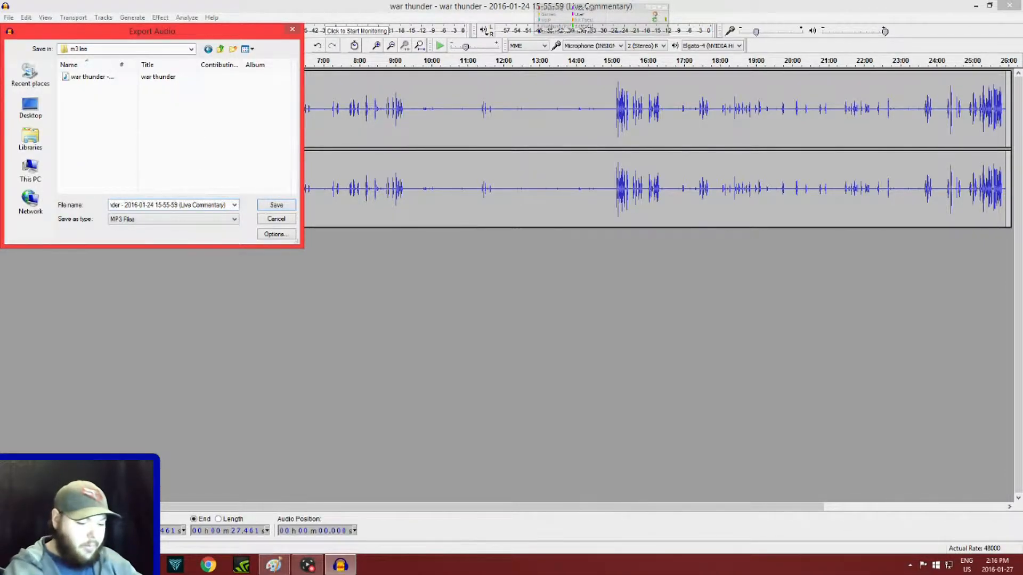
type("le")
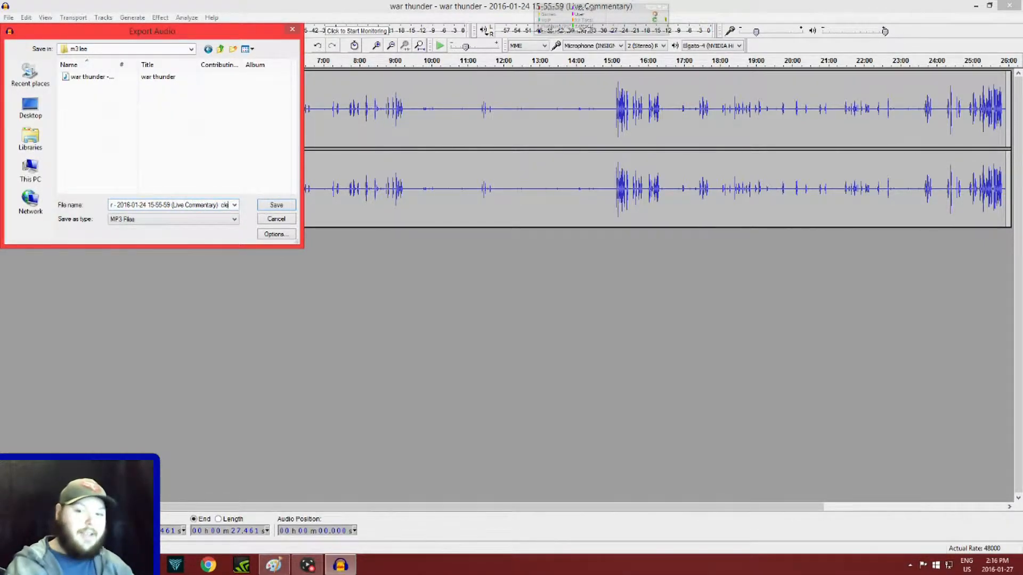
type("an")
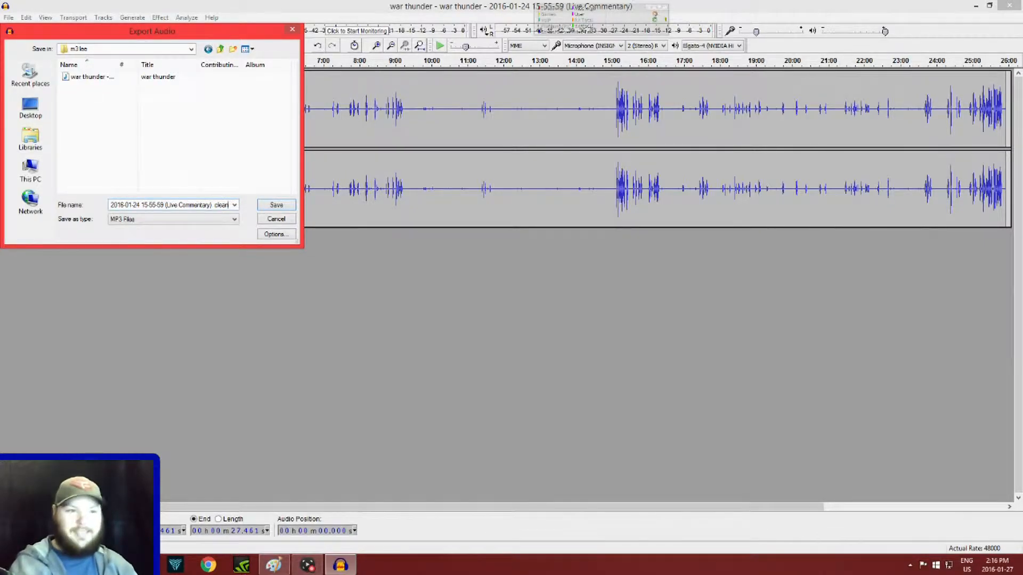
key("Return")
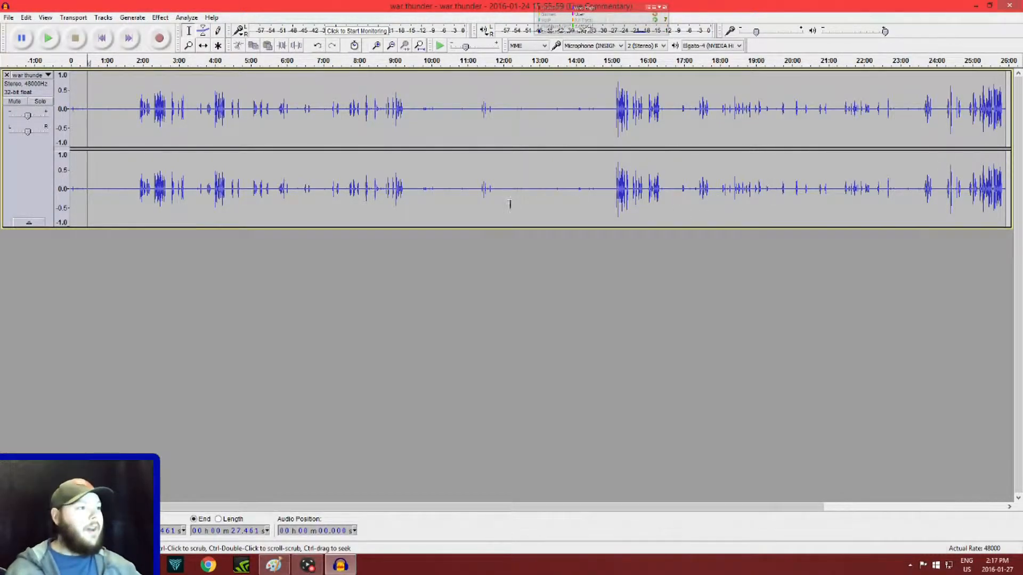
- Close Audacity without saving the project changes and open the full list of installed apps to launch PowerDirector
left_click(1012, 6)
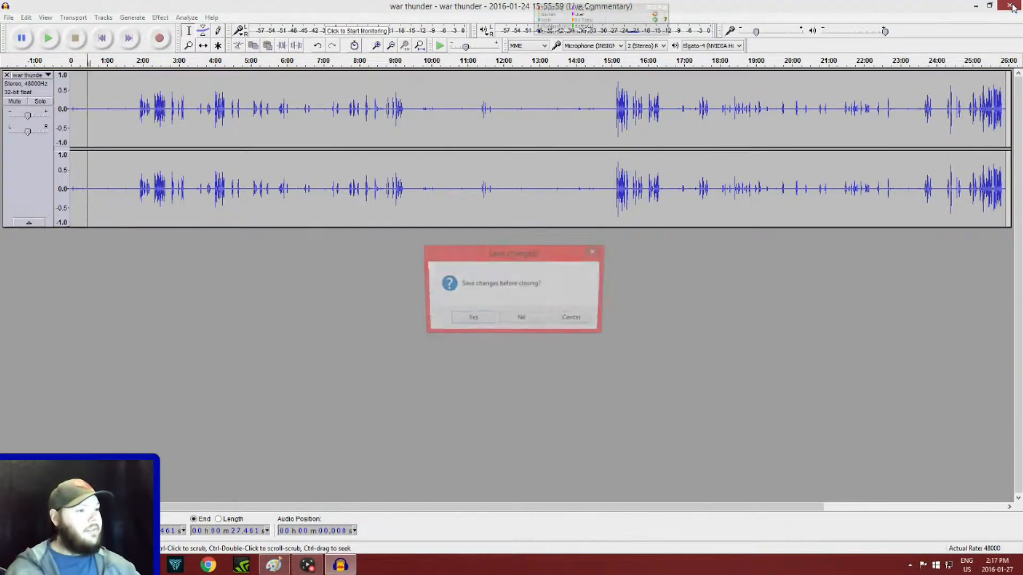
left_click(522, 320)
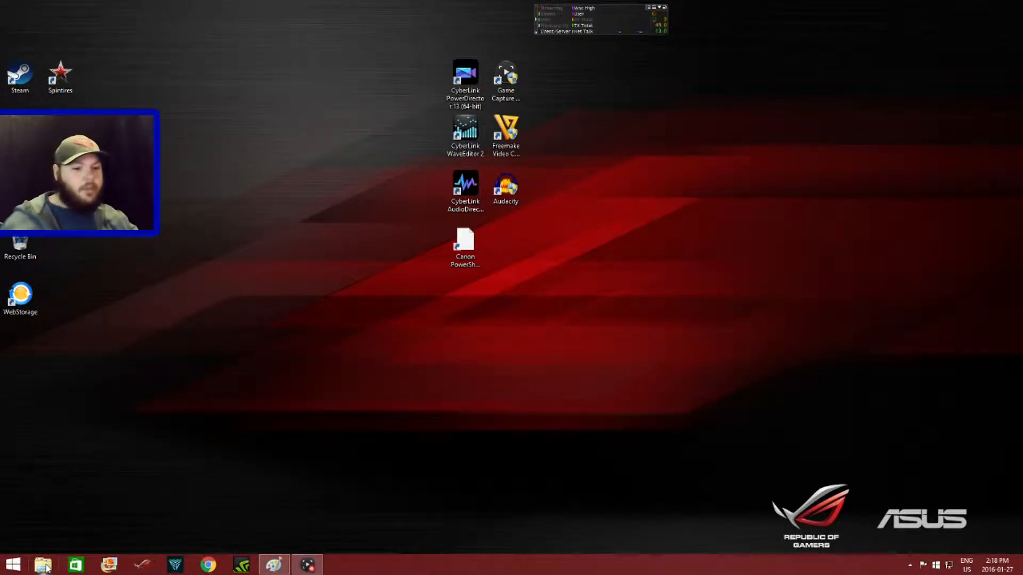
left_click(14, 569)
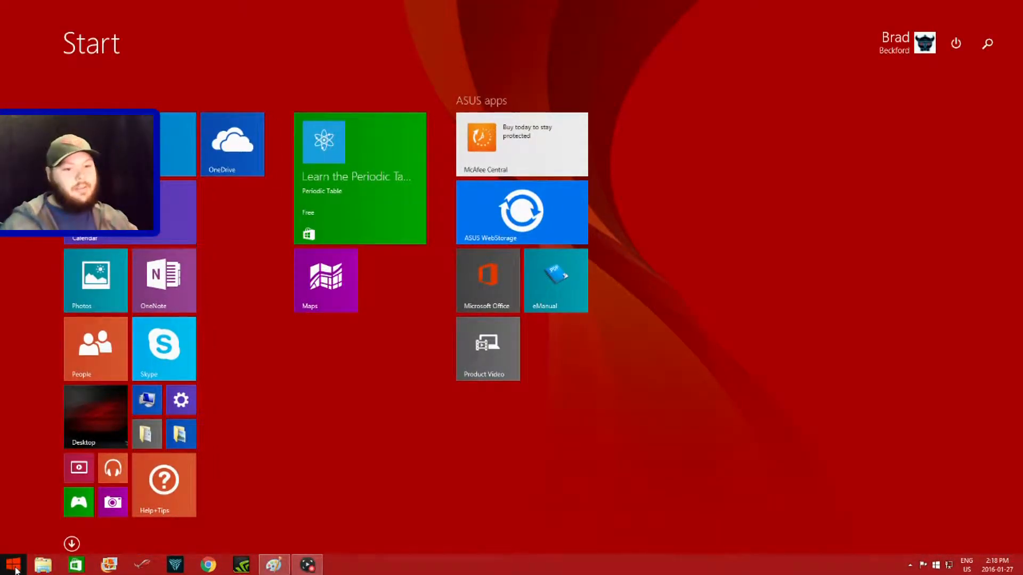
left_click(71, 544)
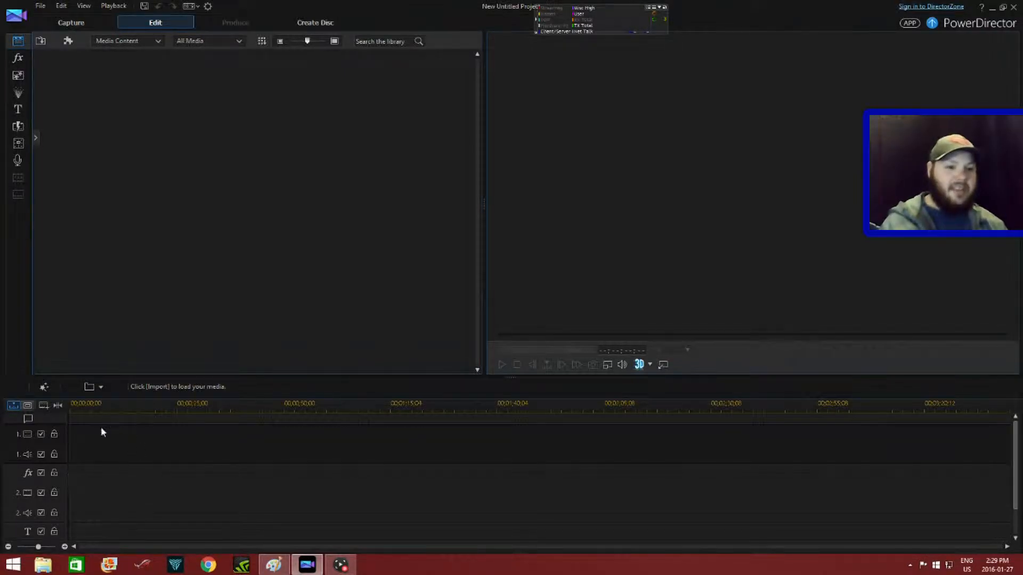
- Import the webcam capture, newintro.mp4, newoutro2.mp4, the clean commentary audio and the war thunder gameplay video into the media library
scroll(96, 493, "down", 2)
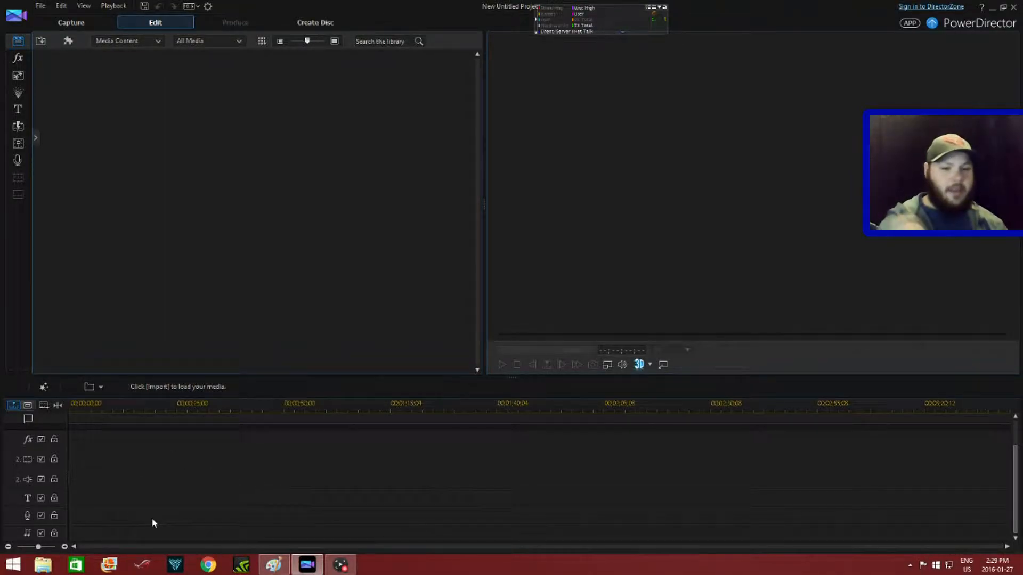
scroll(158, 512, "up", 2)
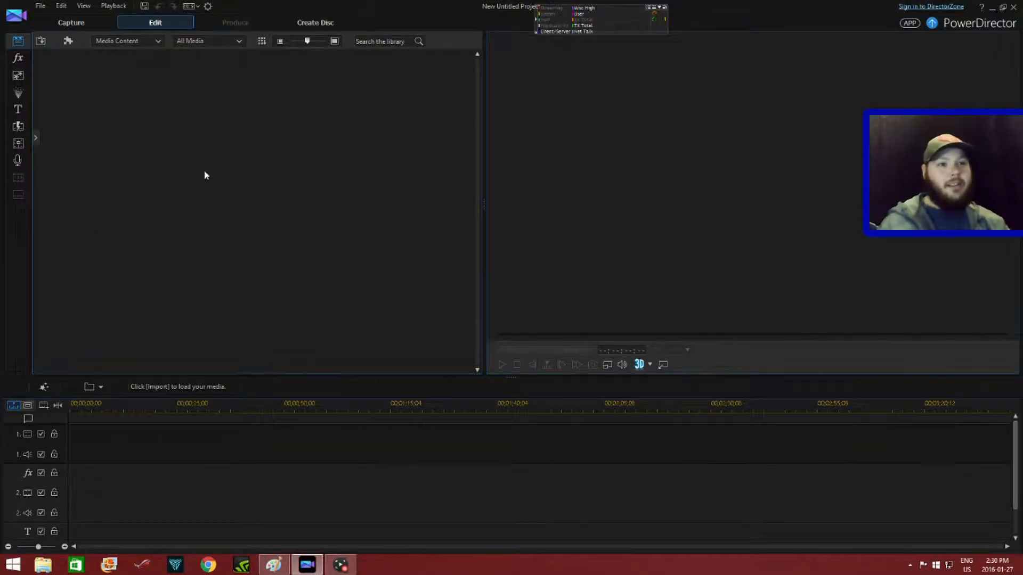
left_click(43, 7)
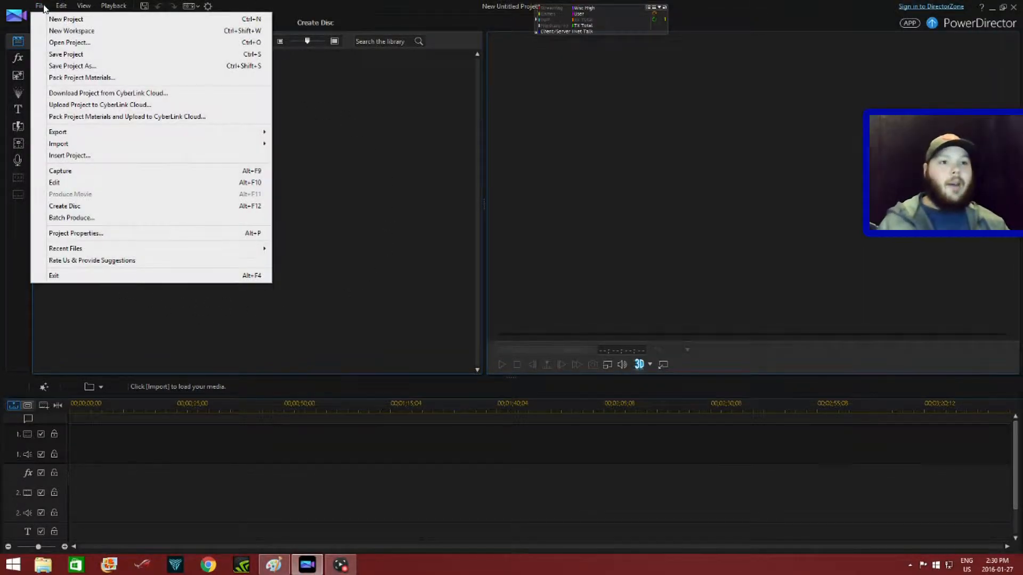
mouse_move(98, 146)
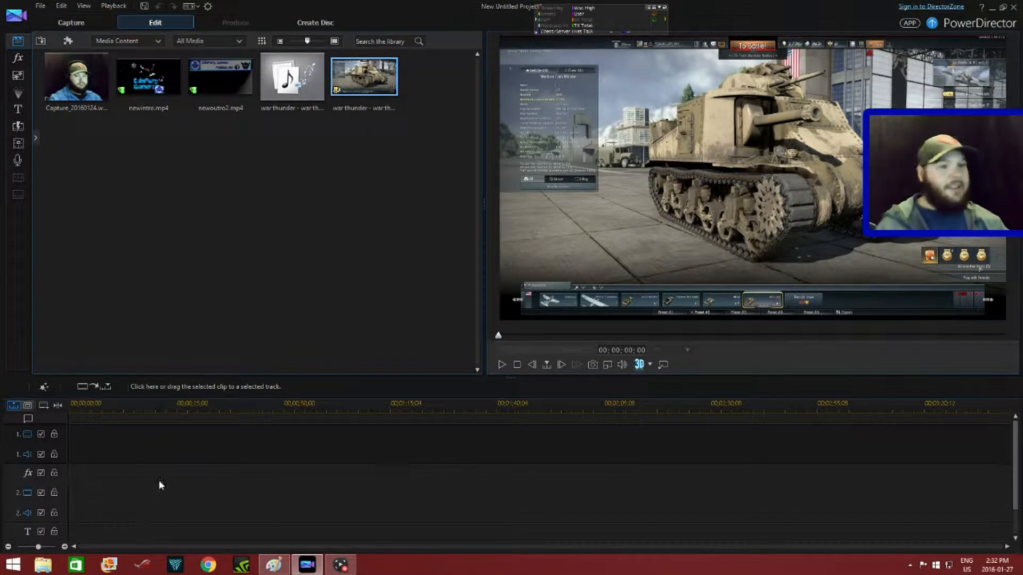
- Place newintro.mp4 and the gameplay video on track 1, with the clean commentary on track 2 and webcam capture on track 3 starting with the gameplay
mouse_move(144, 72)
left_mouse_down()
mouse_move(93, 261)
mouse_move(96, 447)
mouse_move(73, 454)
left_mouse_up()
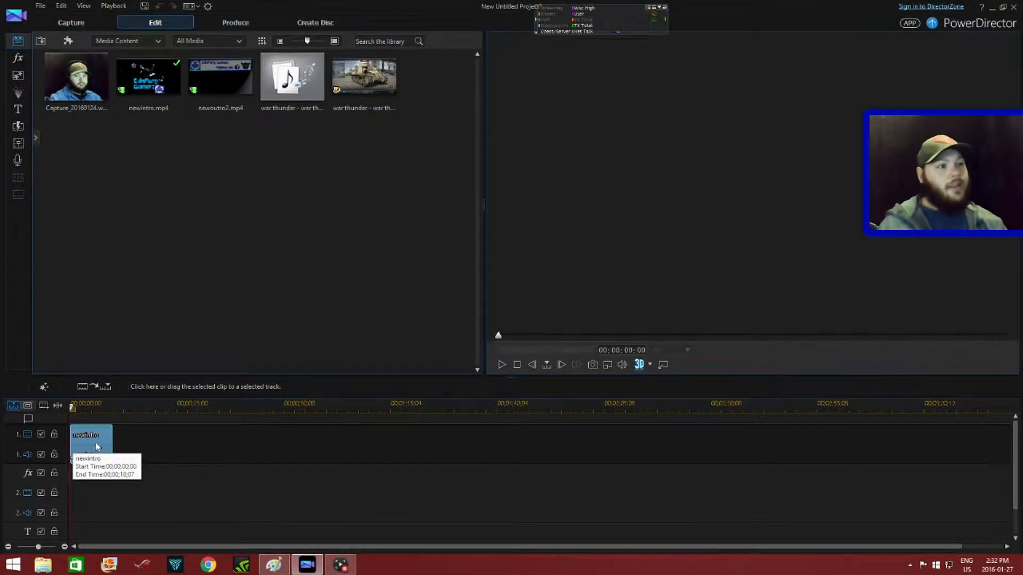
left_click(371, 71)
left_click_drag(371, 71, 165, 445)
left_click_drag(122, 449, 116, 453)
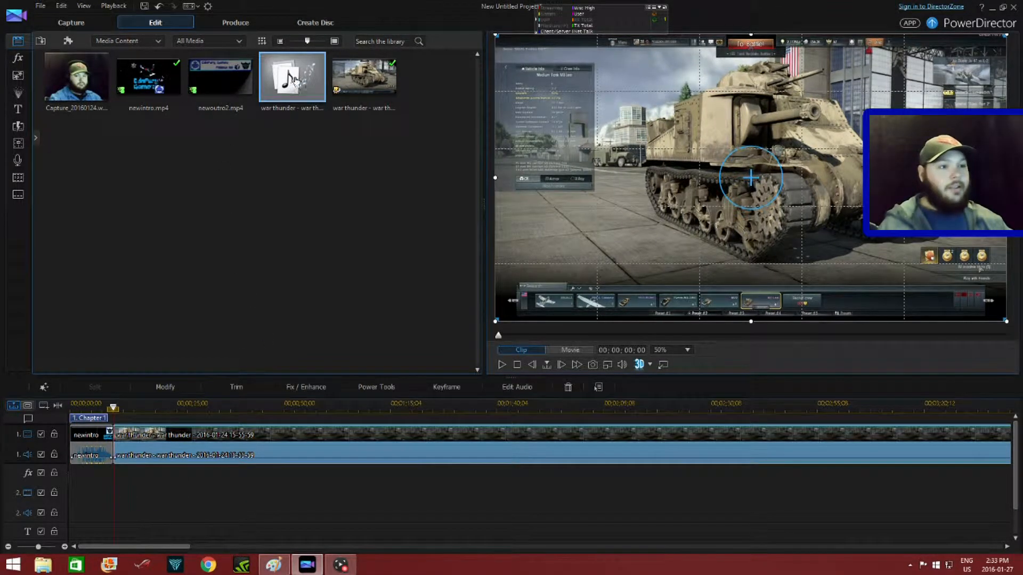
left_click_drag(293, 78, 117, 500)
left_click_drag(71, 76, 114, 509)
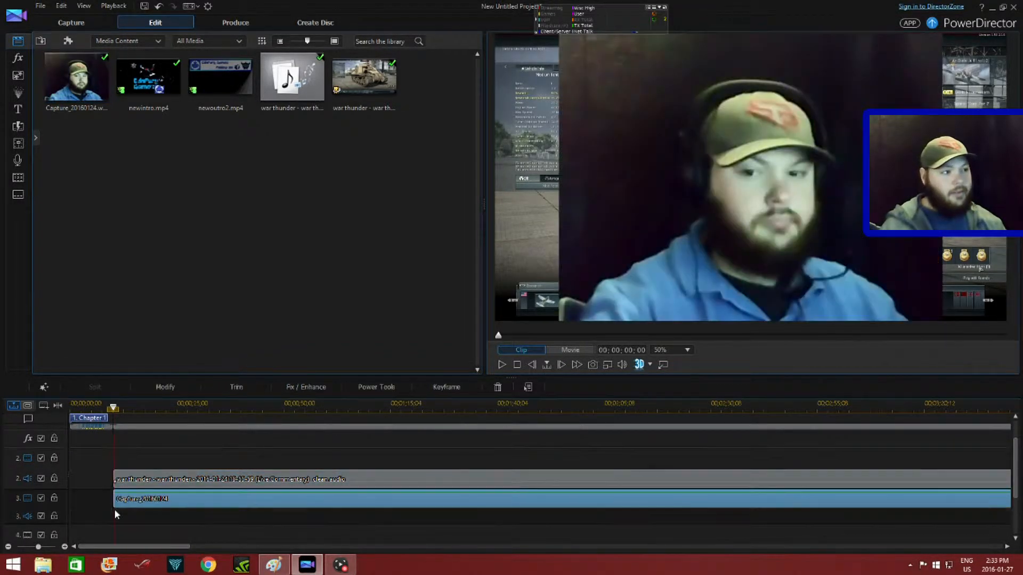
- Shrink the webcam overlay to a small picture-in-picture and position it at the upper part of the video frame's left edge
left_click_drag(749, 176, 637, 92)
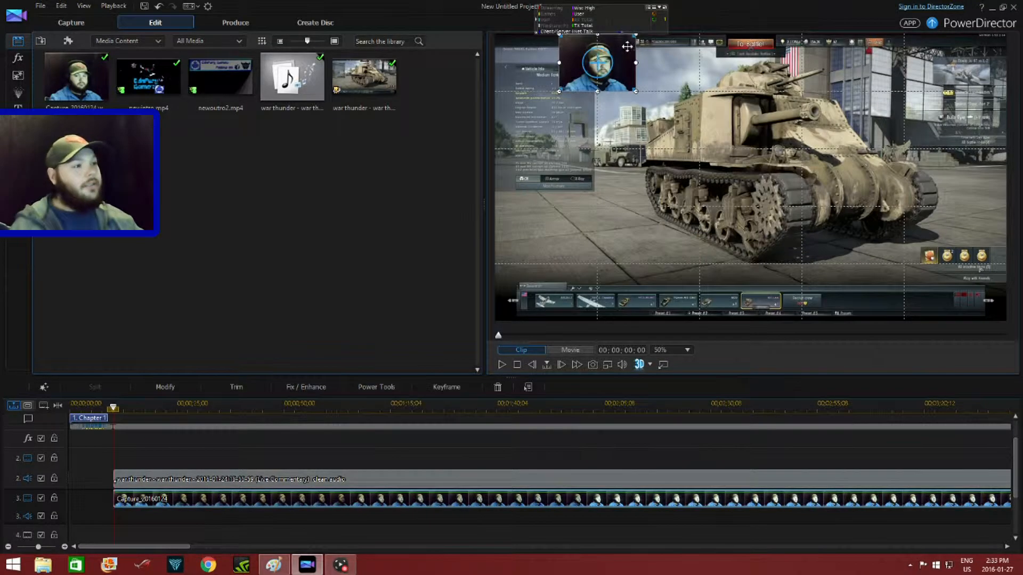
left_click_drag(562, 75, 503, 101)
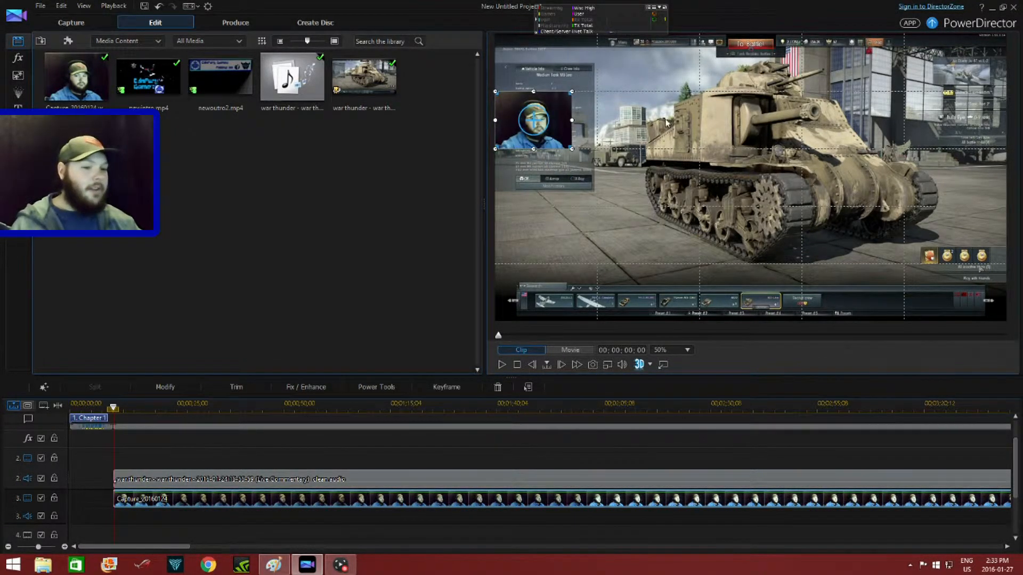
- Add a uniform blue border to the webcam overlay in the PiP Designer and save it
left_click(169, 394)
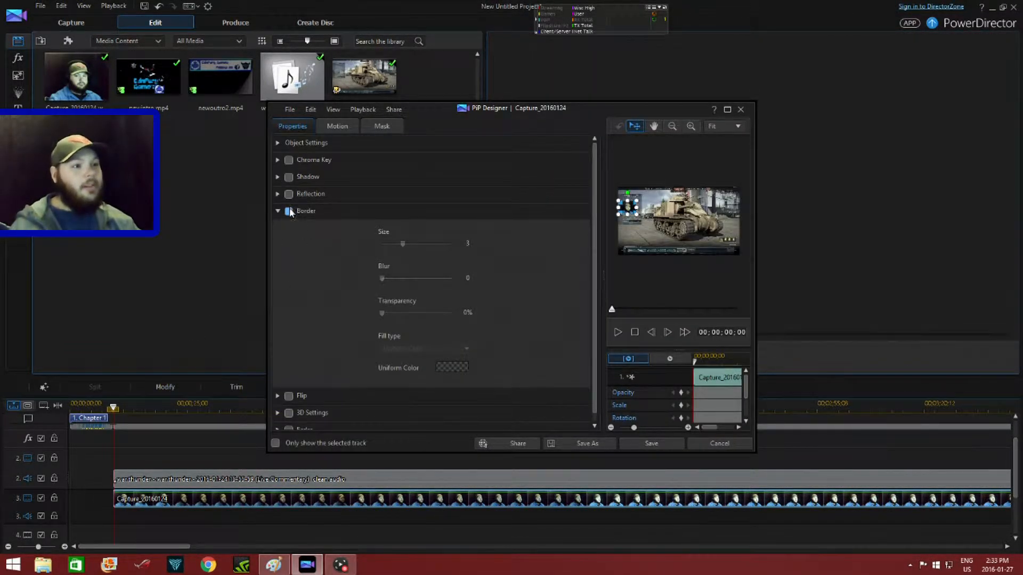
left_click(289, 211)
left_click(433, 351)
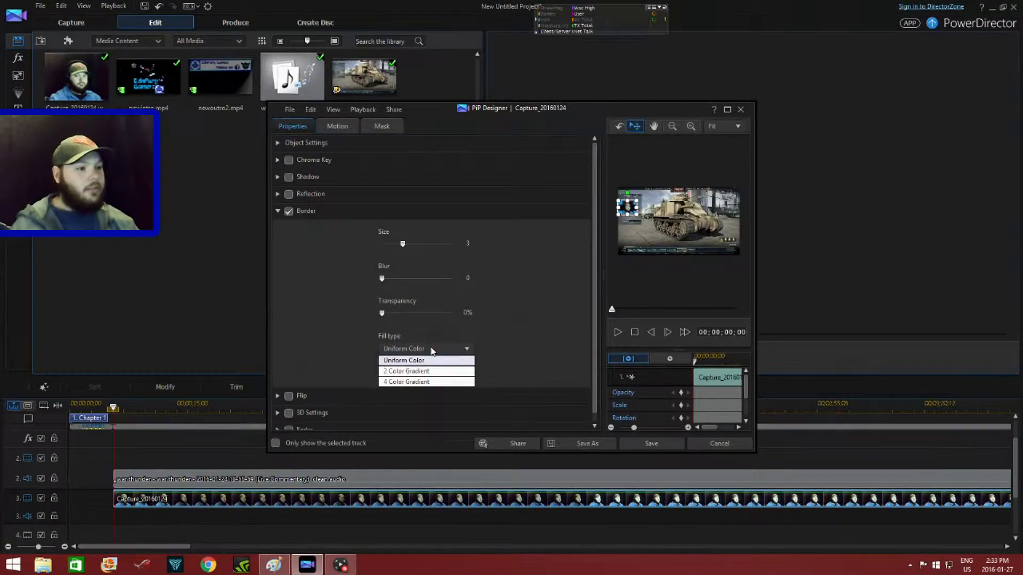
left_click(442, 361)
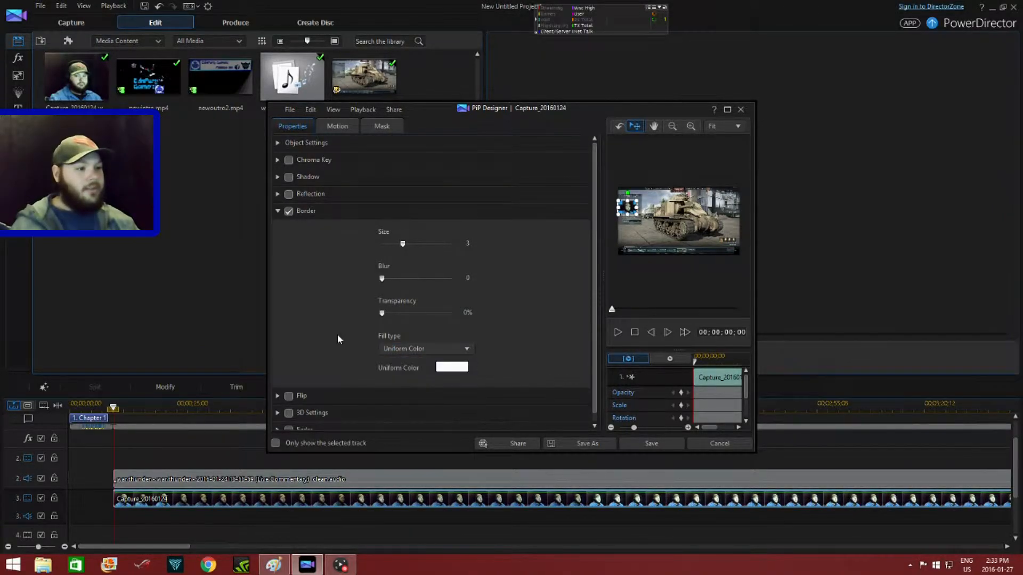
left_click(452, 367)
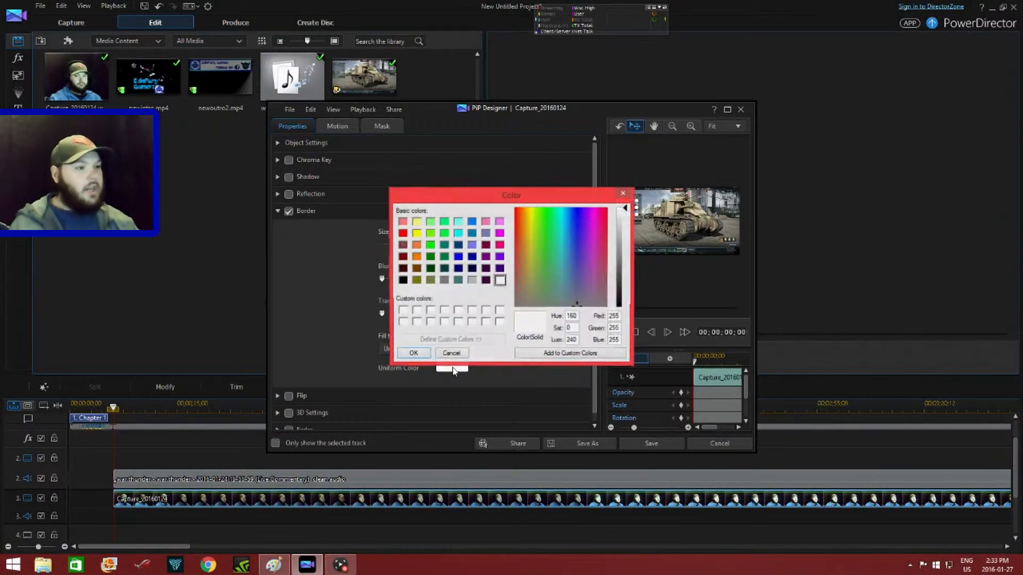
left_click(458, 257)
left_click(413, 354)
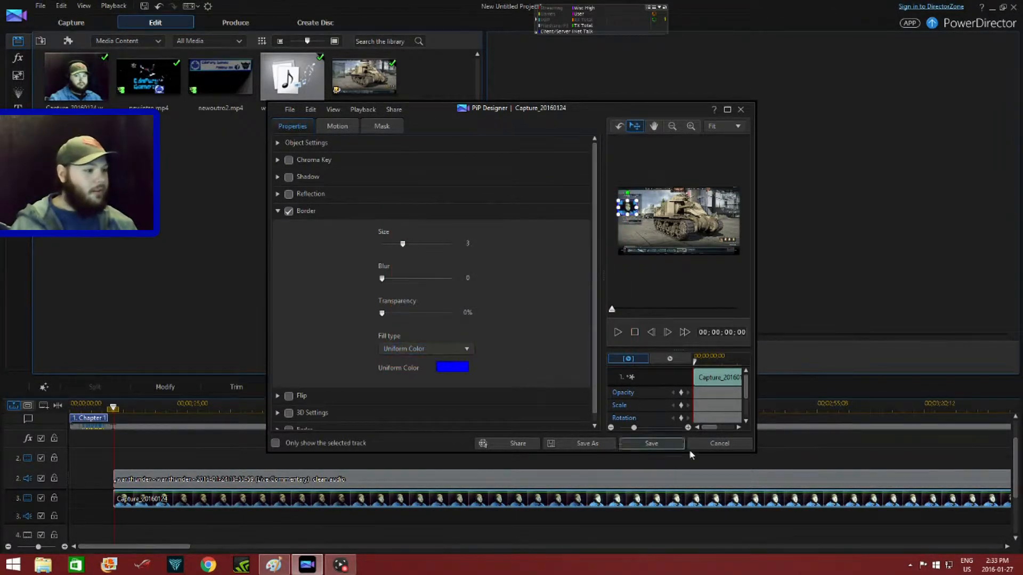
left_click(666, 445)
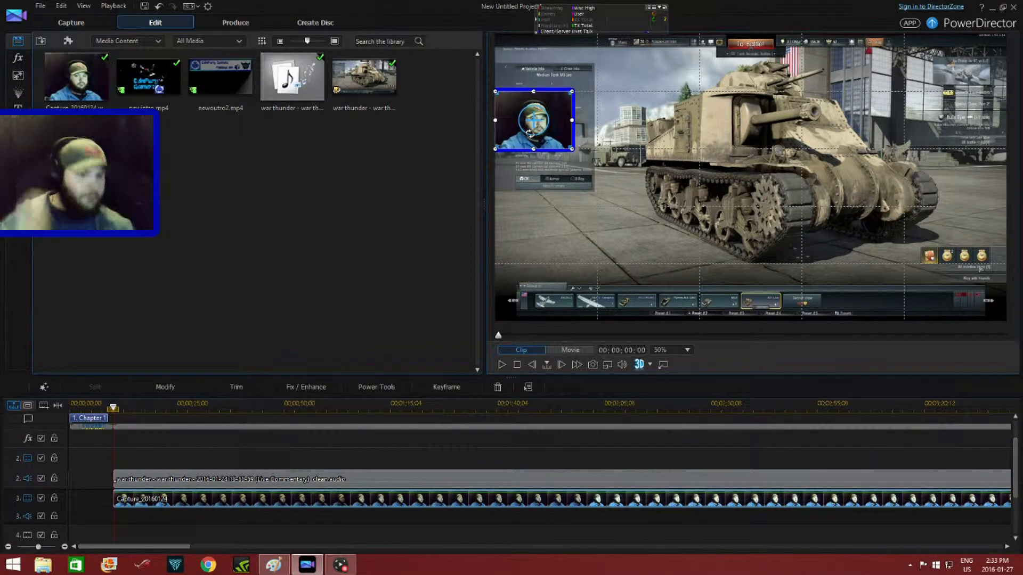
- Split the tracks at 00;02;05;27 and delete the gameplay, commentary and webcam segments before the cut, closing the gap after the intro
left_click(500, 365)
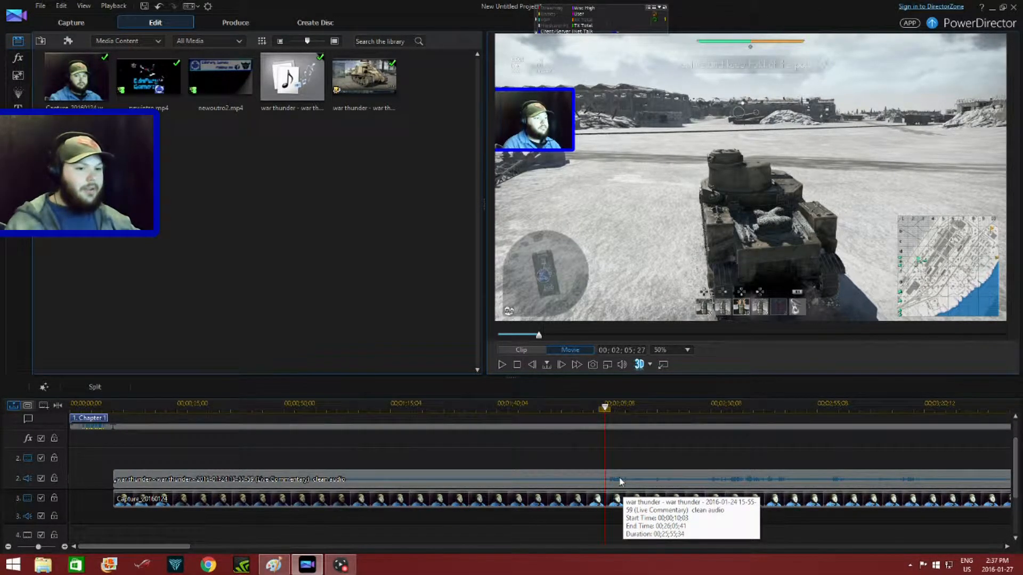
left_click(97, 386)
left_click(105, 405)
left_click_drag(127, 520, 174, 426)
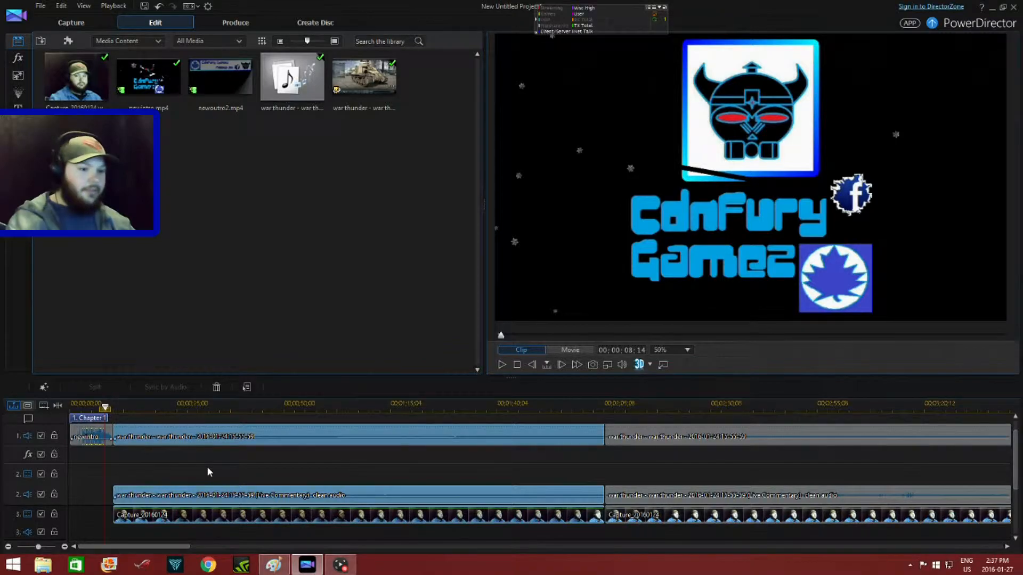
left_click(208, 472)
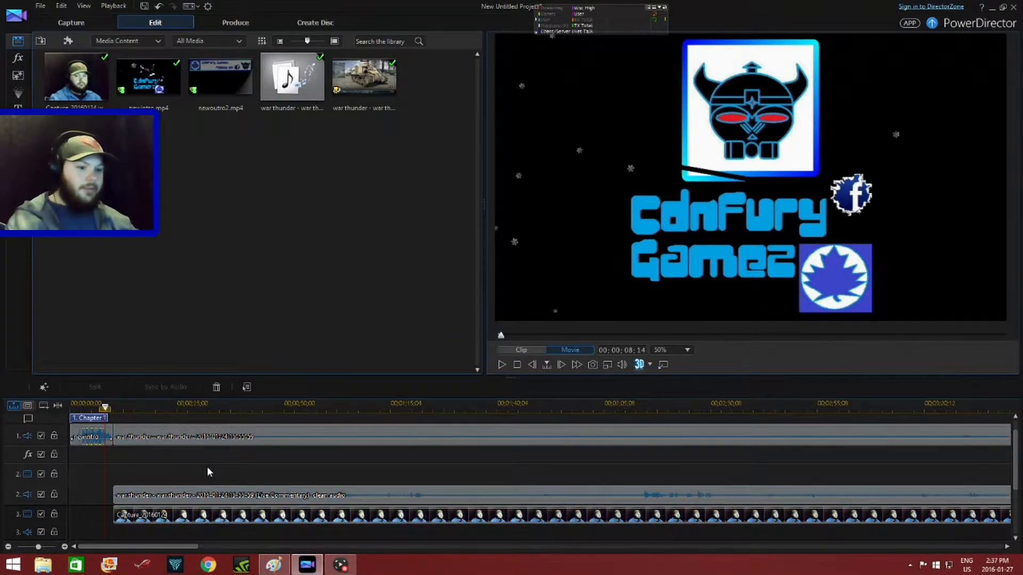
- Play the transition from the intro into the trimmed gameplay, replaying it from 00;00;10;51 to check the start of the commentary
left_click(502, 364)
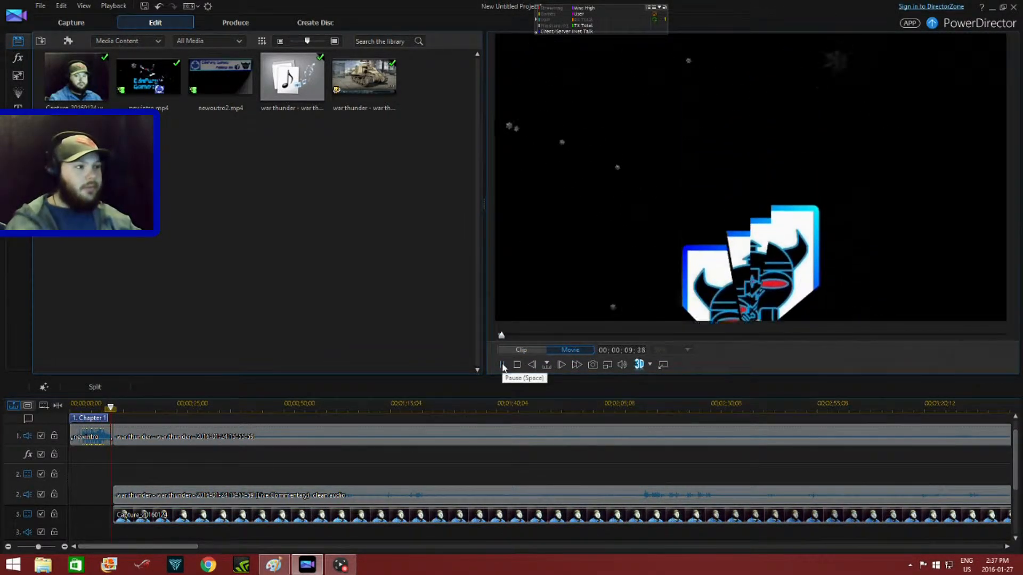
left_click(502, 364)
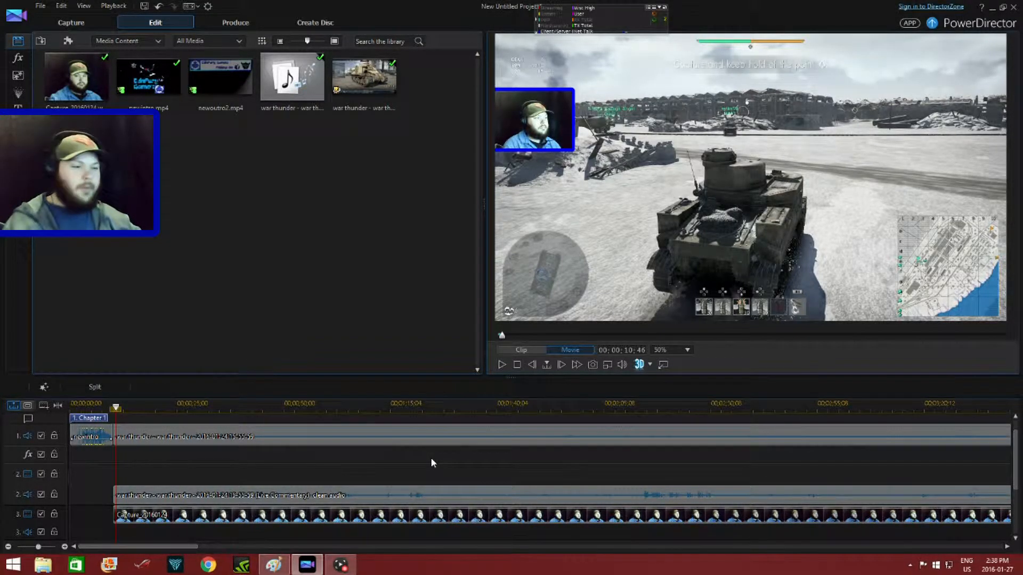
left_click(502, 365)
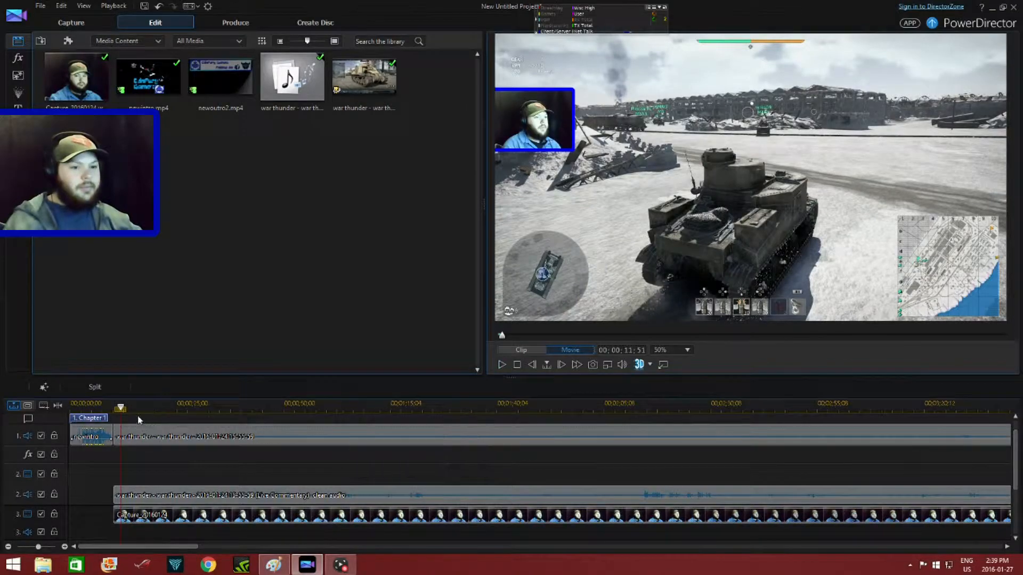
left_click(116, 402)
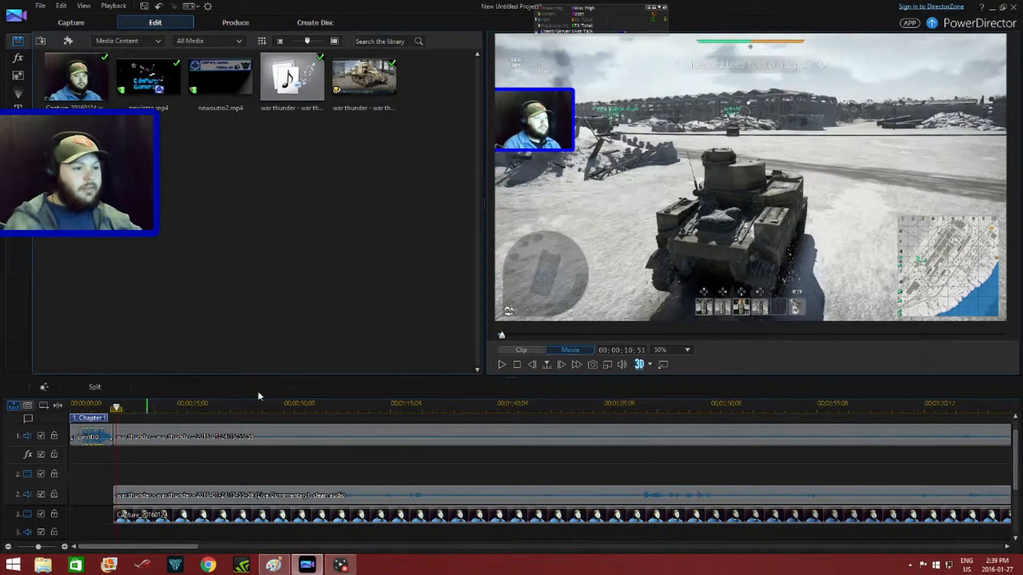
left_click(504, 364)
left_click(506, 364)
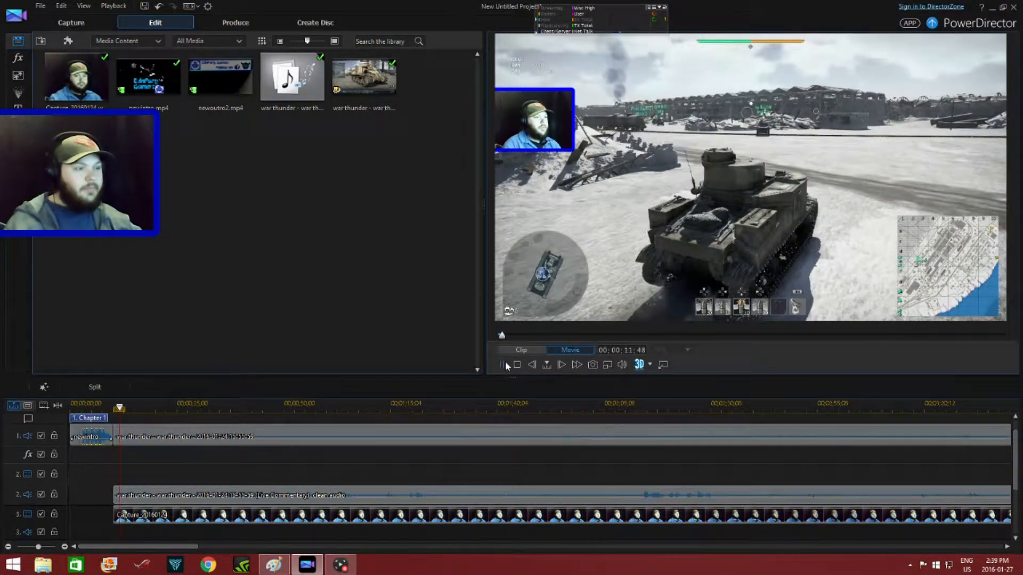
- Nudge the live commentary audio clip slightly earlier on track 2 and play across its start to check the sync
left_click(231, 494)
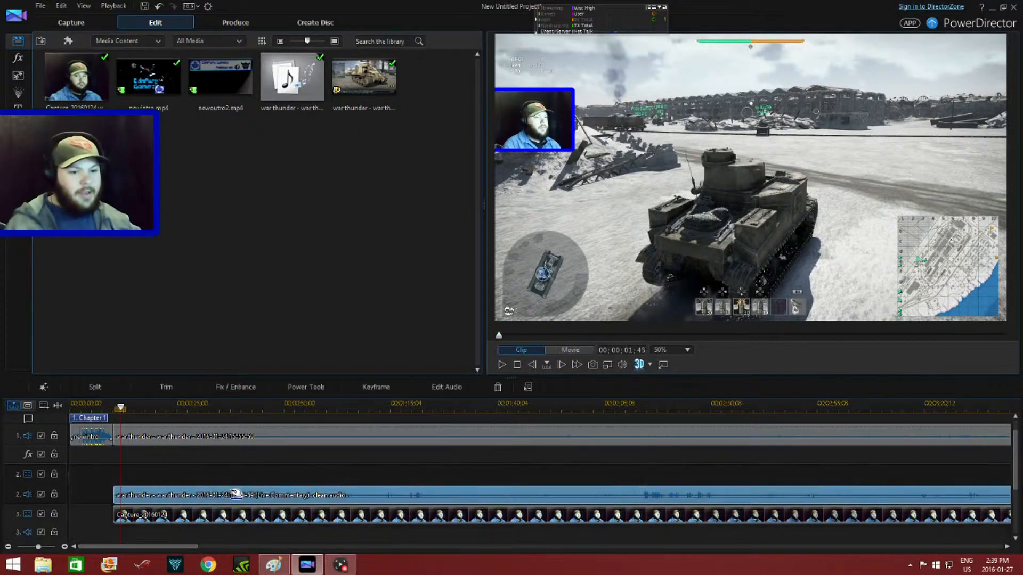
left_click_drag(234, 493, 233, 493)
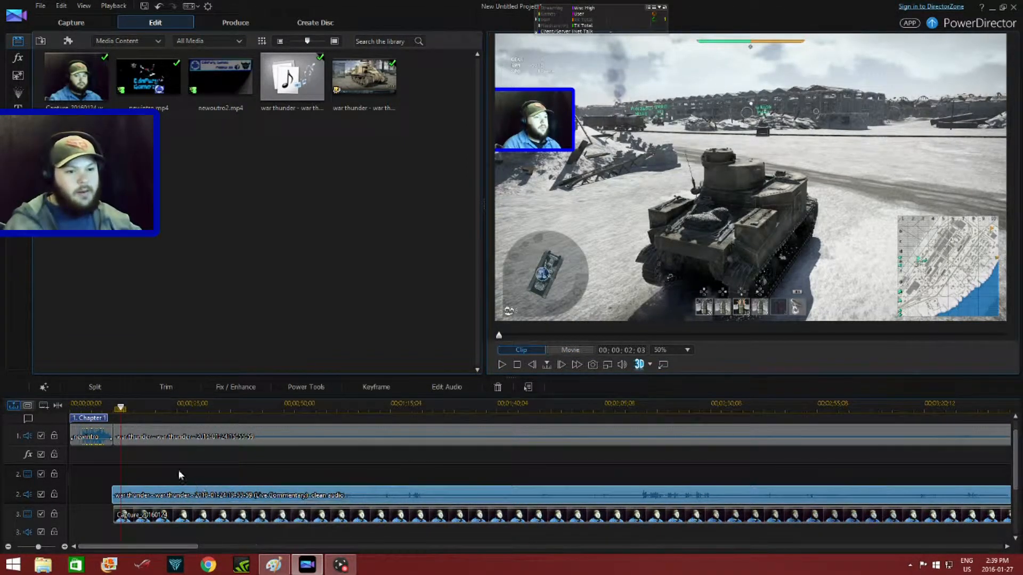
left_click_drag(121, 407, 108, 407)
left_click(502, 365)
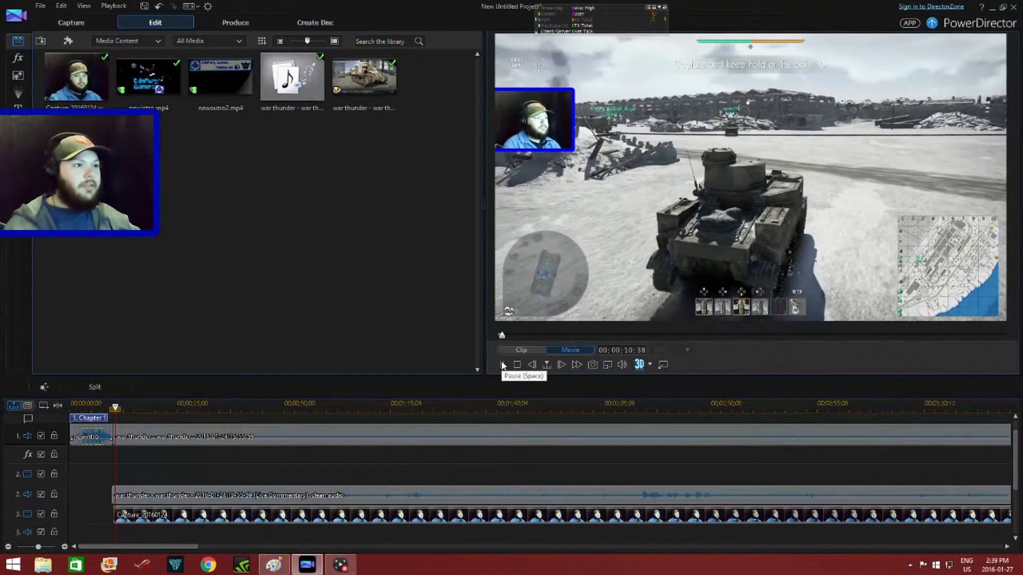
left_click(502, 365)
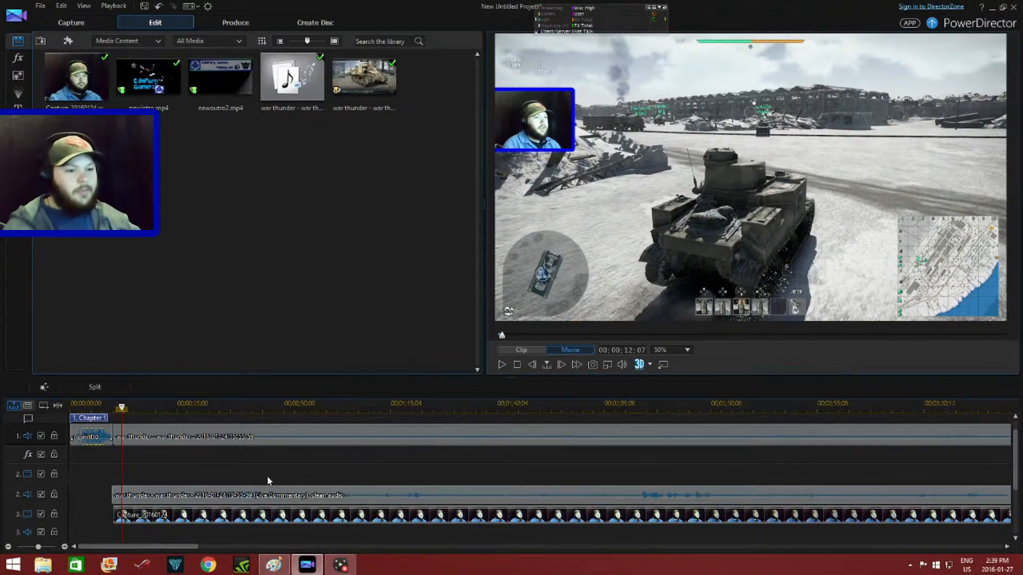
- Nudge the live commentary audio clip slightly later and replay from the end of the intro to check the sync with the webcam
left_click(260, 493)
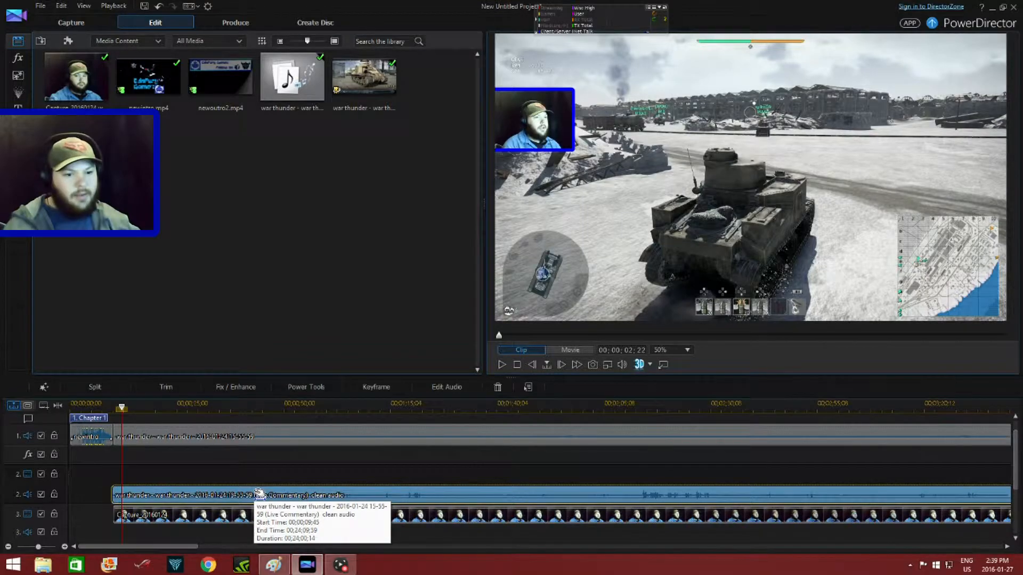
left_click_drag(262, 493, 260, 493)
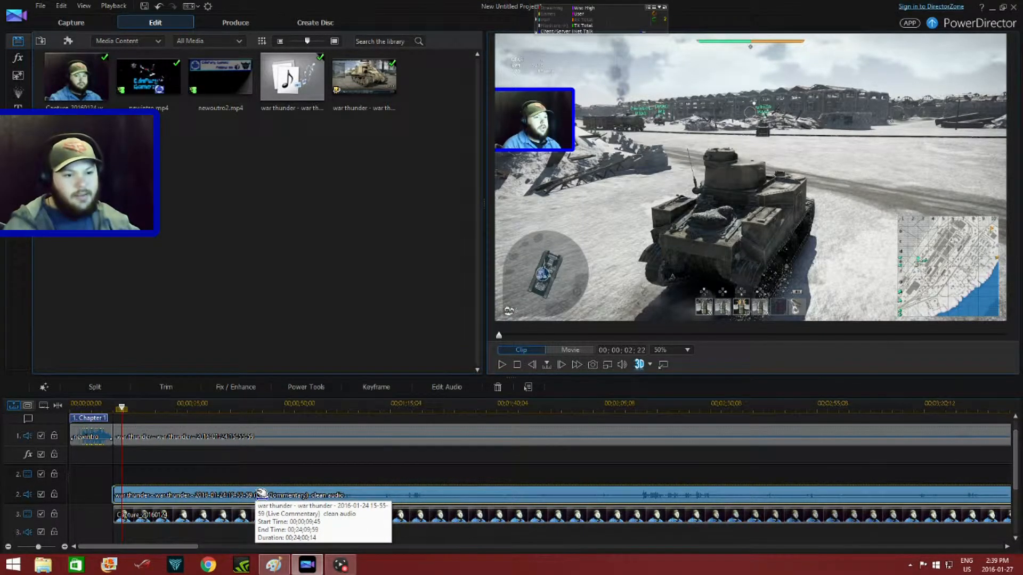
left_click(110, 406)
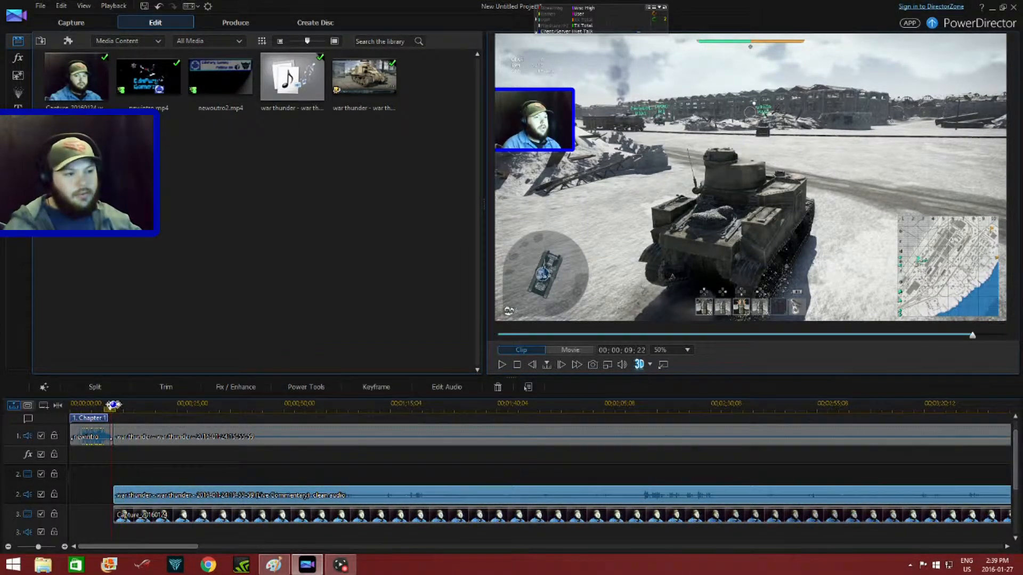
key("space")
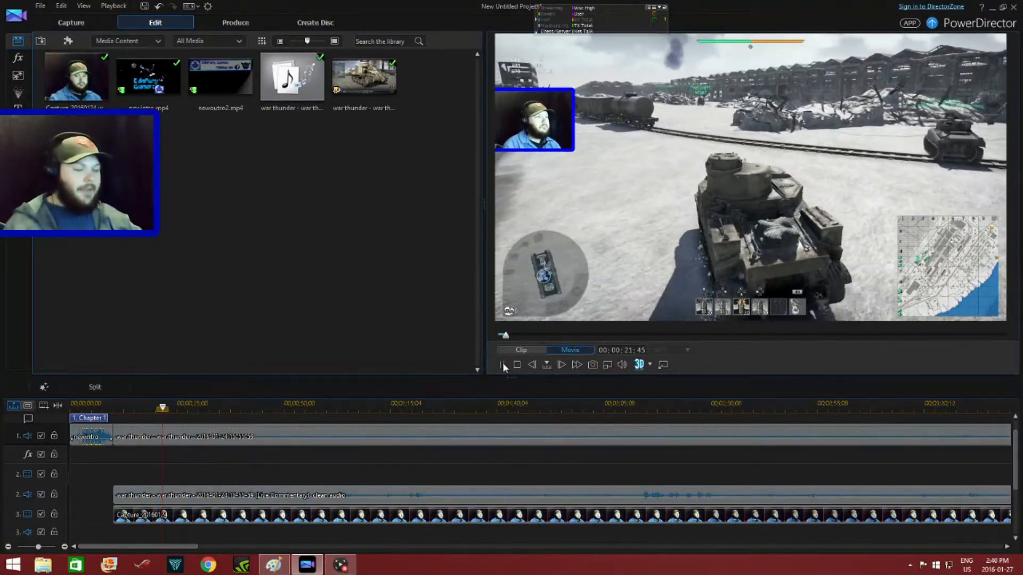
left_click(503, 365)
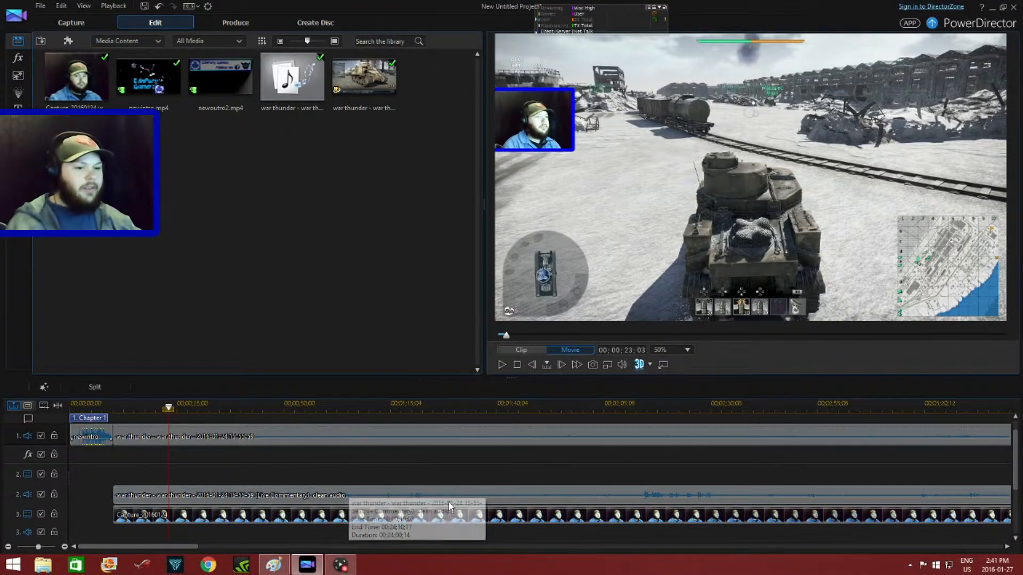
- Split the tracks at 00;24;05;44 and delete the leftover gameplay, commentary and webcam segments after the cut
left_click_drag(184, 546, 964, 548)
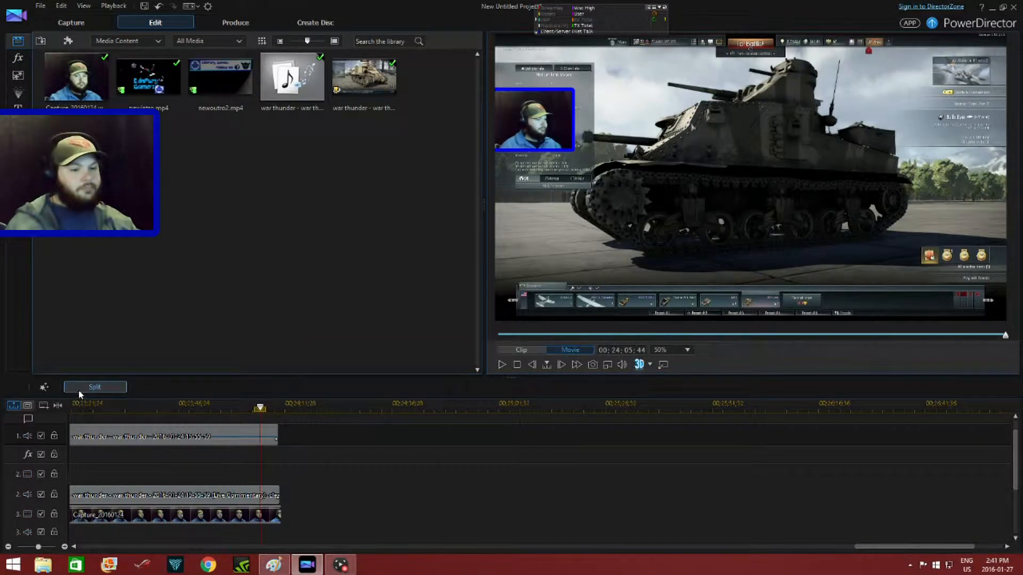
left_click(79, 392)
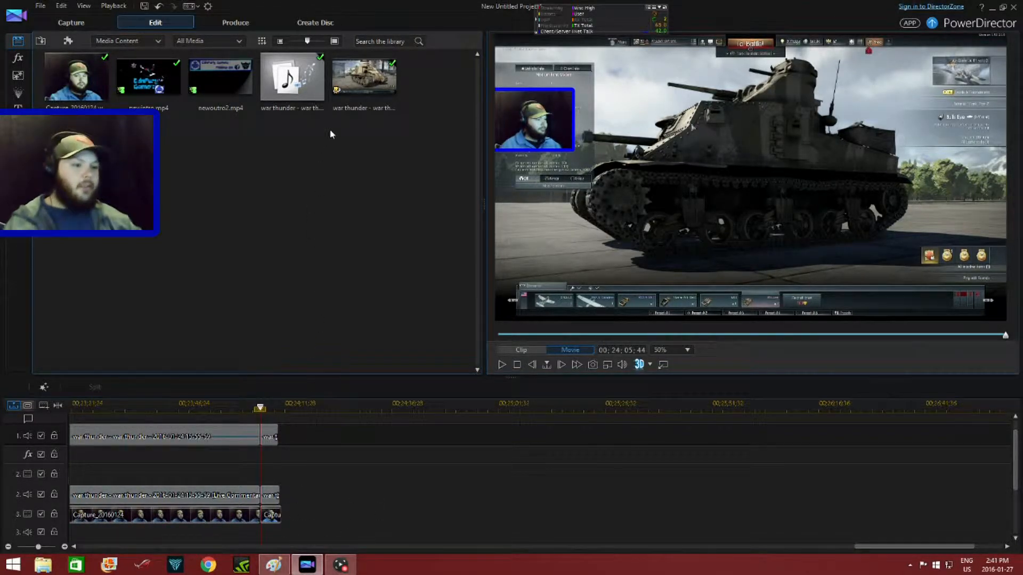
left_click_drag(266, 533, 270, 436)
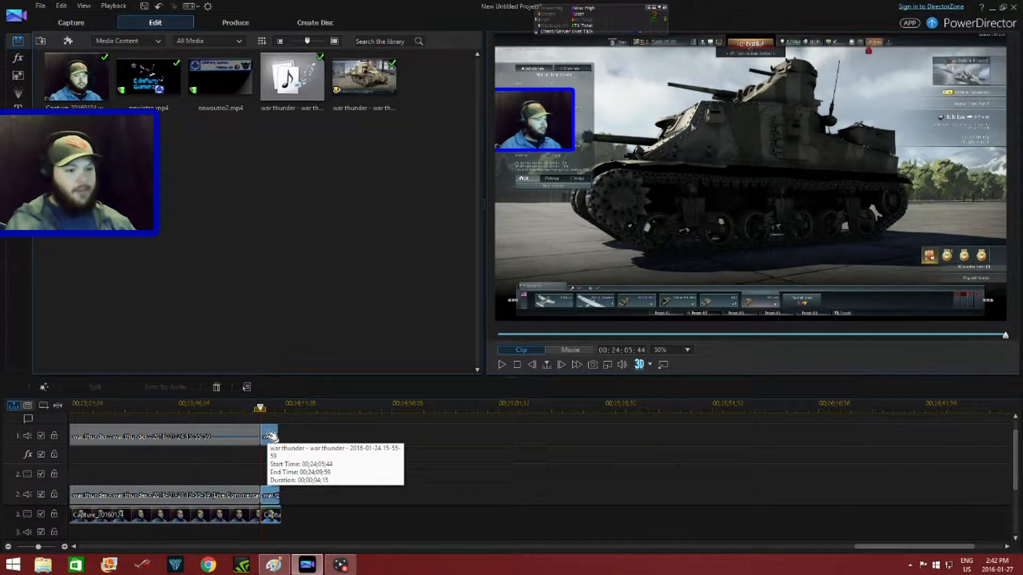
key("Delete")
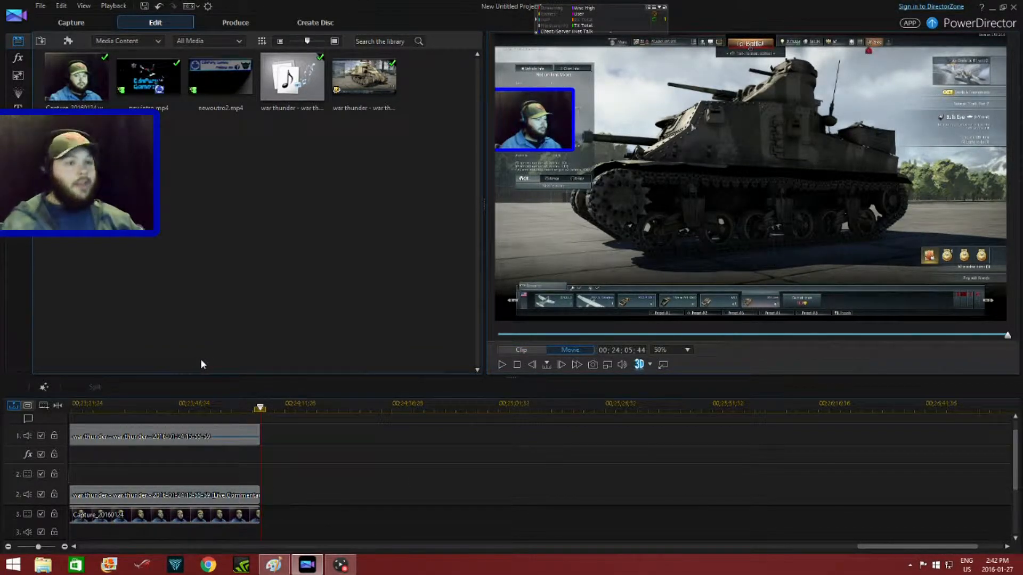
- Append newoutro2.mp4 directly after the gameplay clip on track 1 and preview a frame of the outro
left_click_drag(221, 85, 287, 429)
left_click_drag(262, 432, 264, 436)
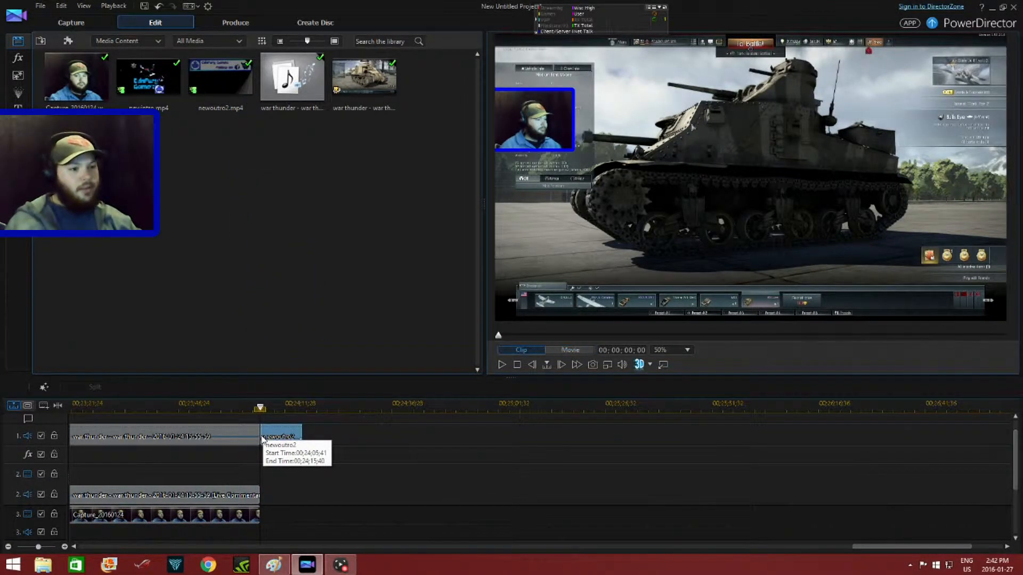
left_click(285, 408)
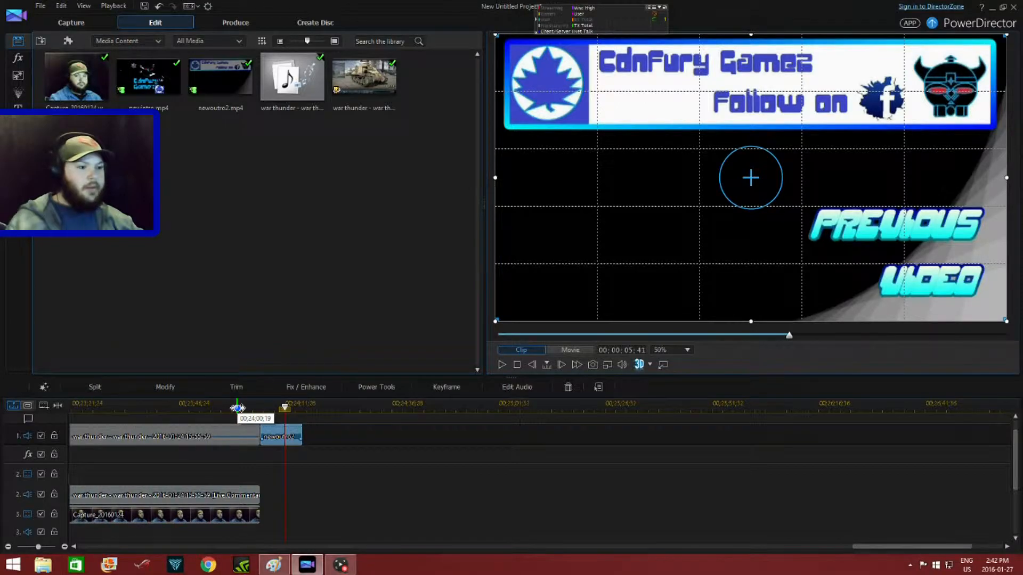
- Take a snapshot of the tank frame just before the end of the gameplay and save it as SnapShot.jpg
left_click(237, 408)
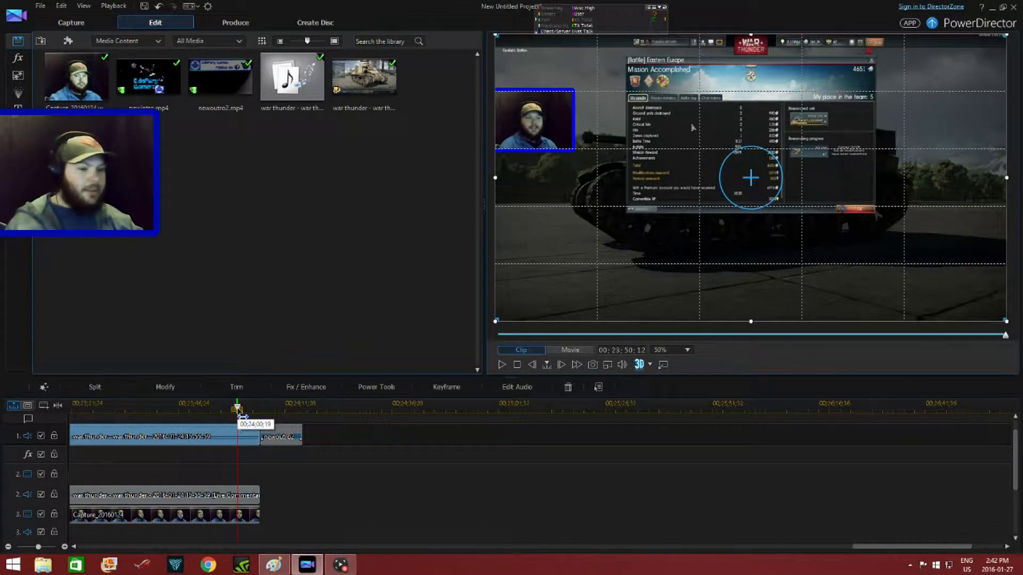
left_click(257, 408)
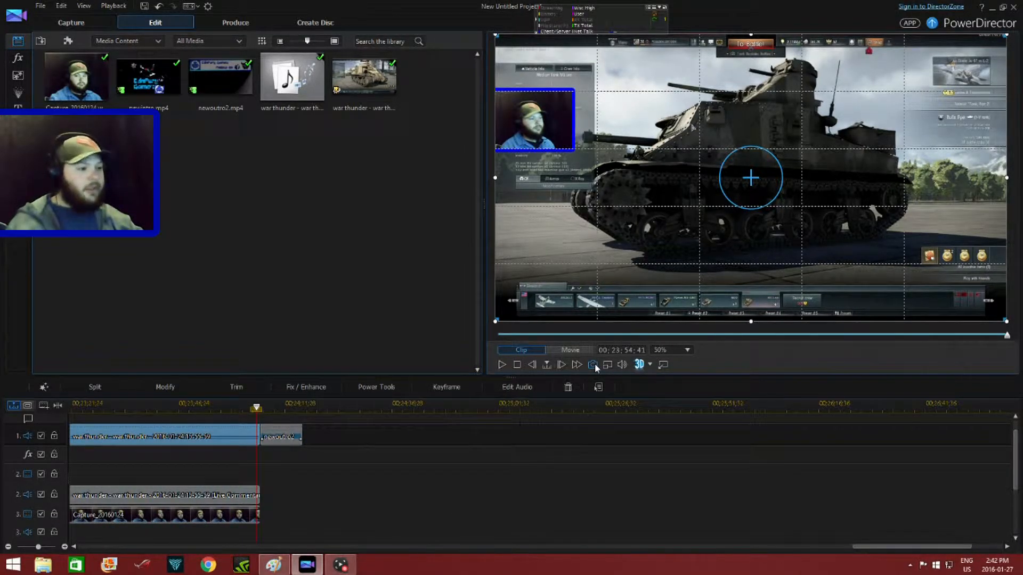
left_click(594, 364)
left_click(507, 320)
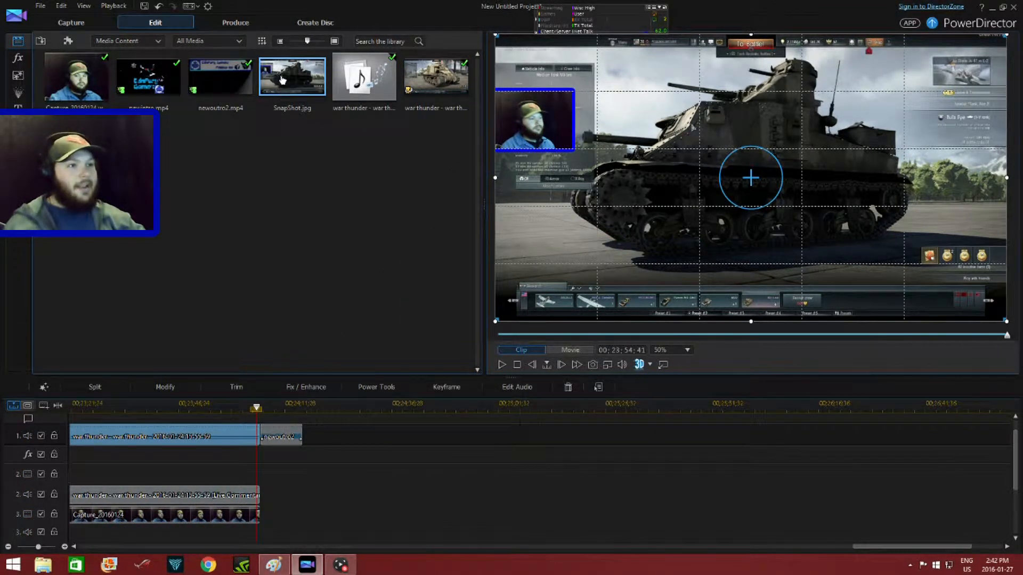
- Place SnapShot.jpg on track 2 beneath the outro, shrunk into the empty black area beside the PREVIOUS VIDEO text
left_click_drag(298, 75, 263, 485)
mouse_move(728, 210)
left_mouse_down()
mouse_move(743, 212)
mouse_move(728, 222)
mouse_move(740, 221)
left_mouse_up()
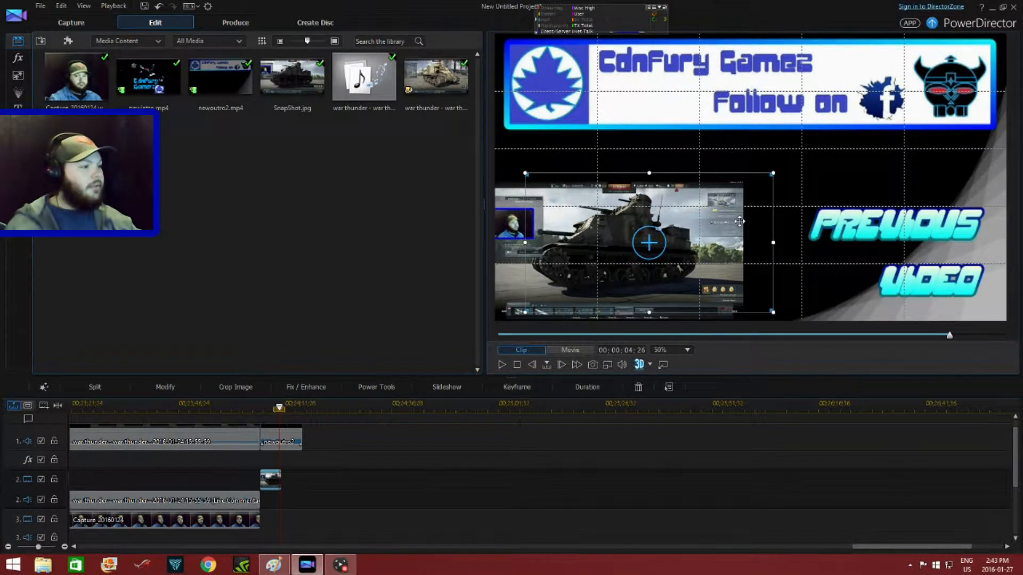
- Extend the snapshot clip's duration to match the length of the outro and play the outro to check it
right_click(274, 479)
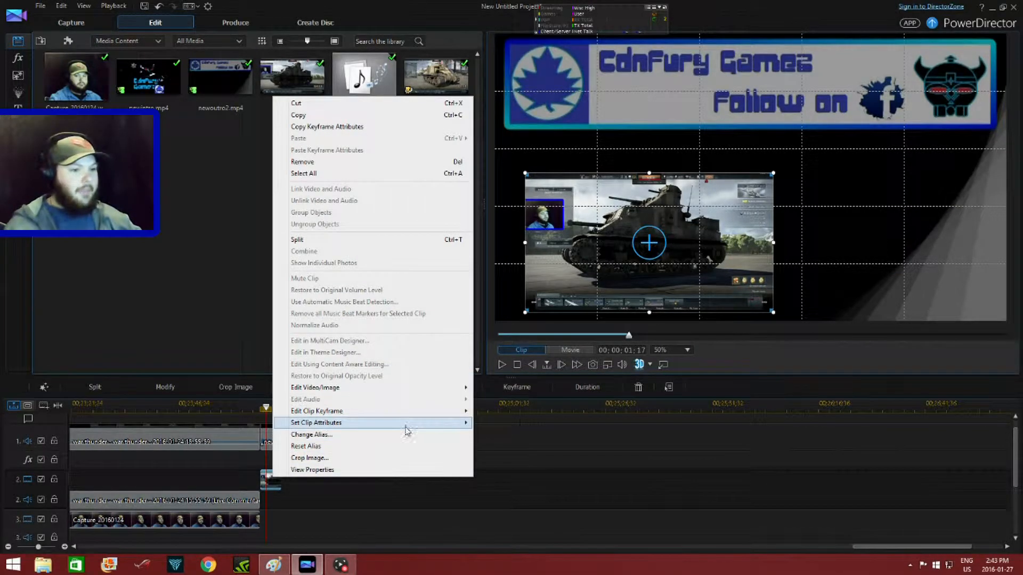
mouse_move(414, 423)
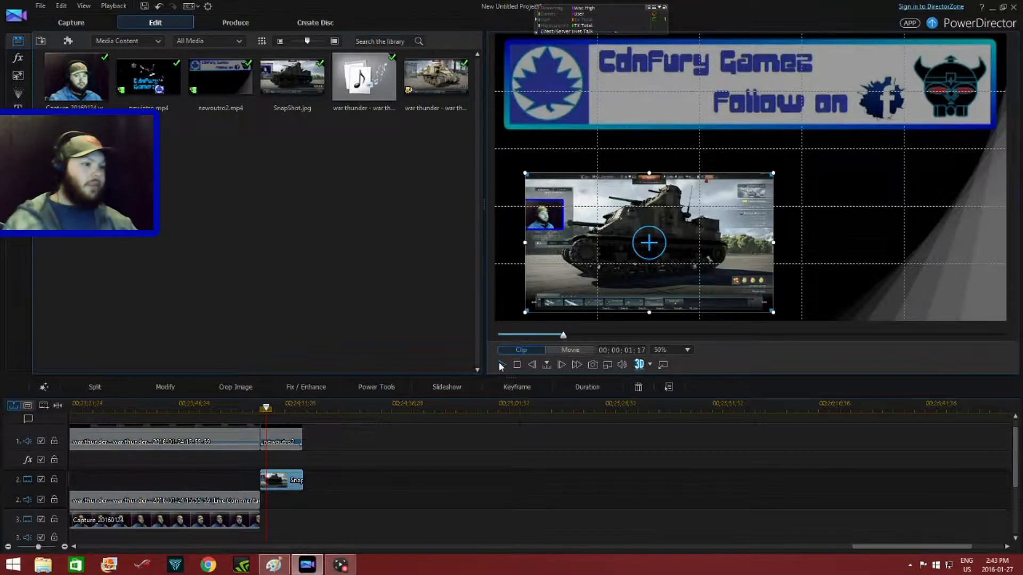
left_click(501, 366)
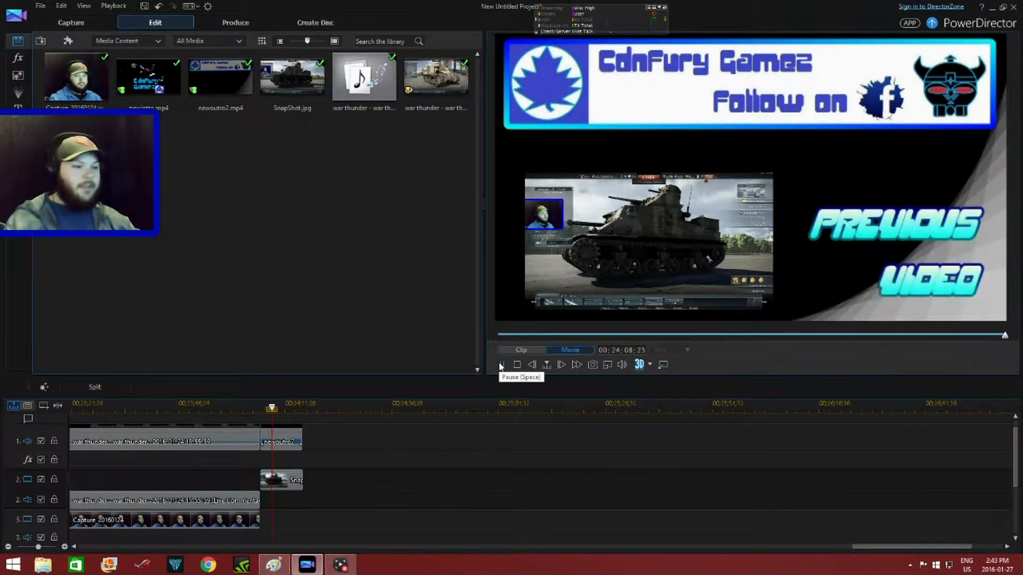
left_click(500, 365)
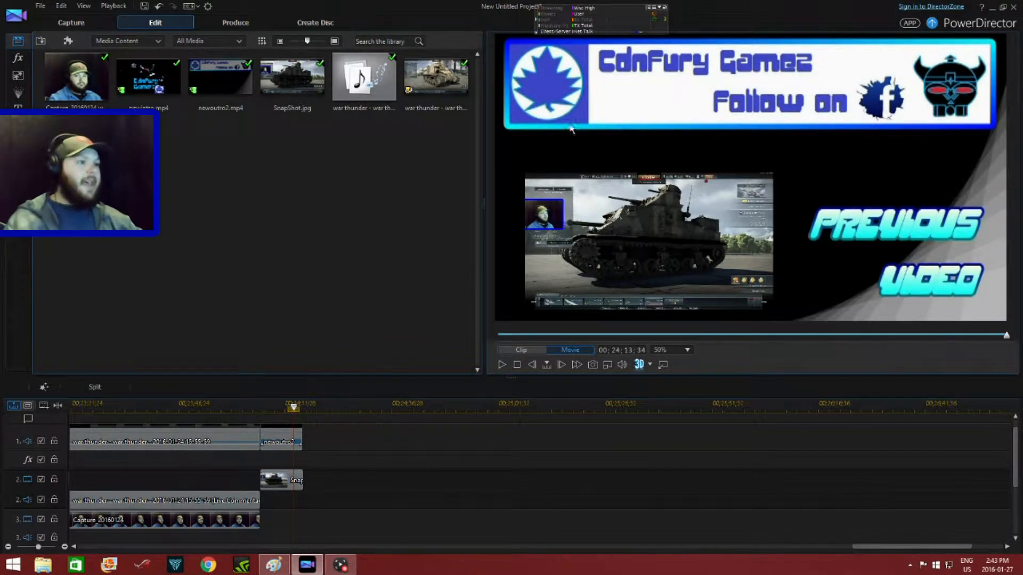
- Add a uniform blue border to the snapshot in the PiP Designer, save it and play the end of the outro
left_click(275, 484)
left_click(165, 388)
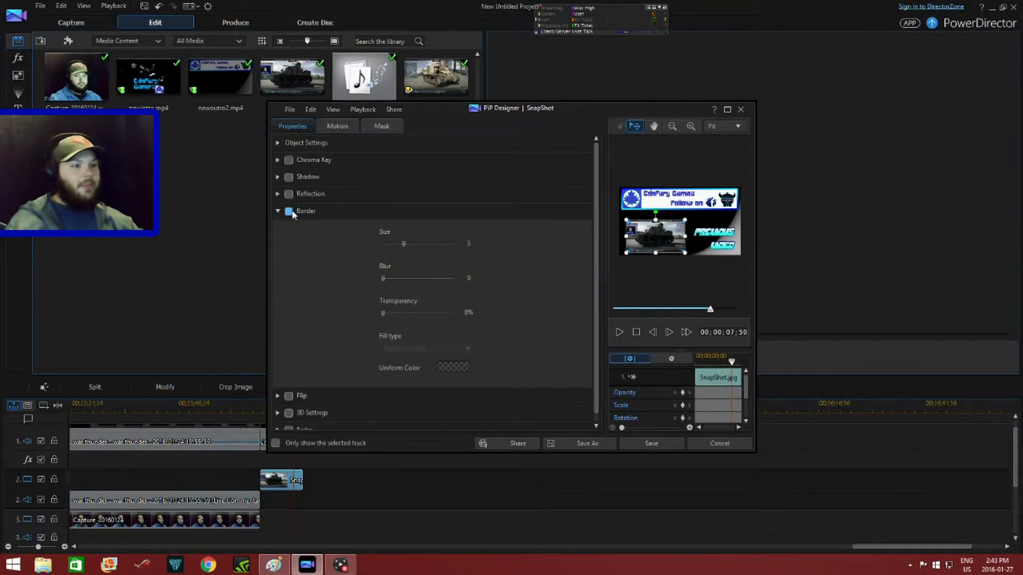
left_click(289, 212)
left_click(456, 369)
left_click(458, 257)
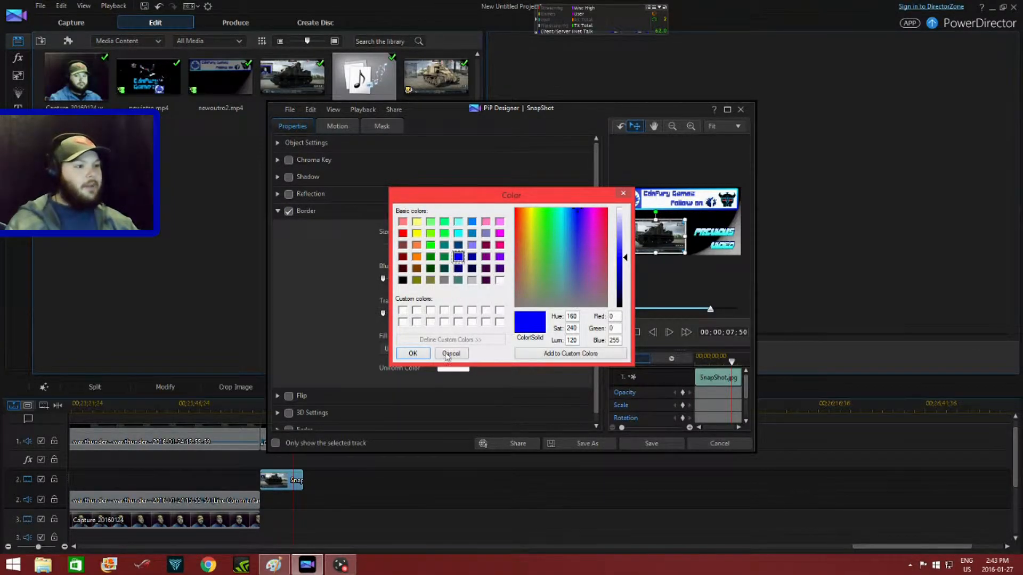
left_click(415, 353)
left_click(657, 443)
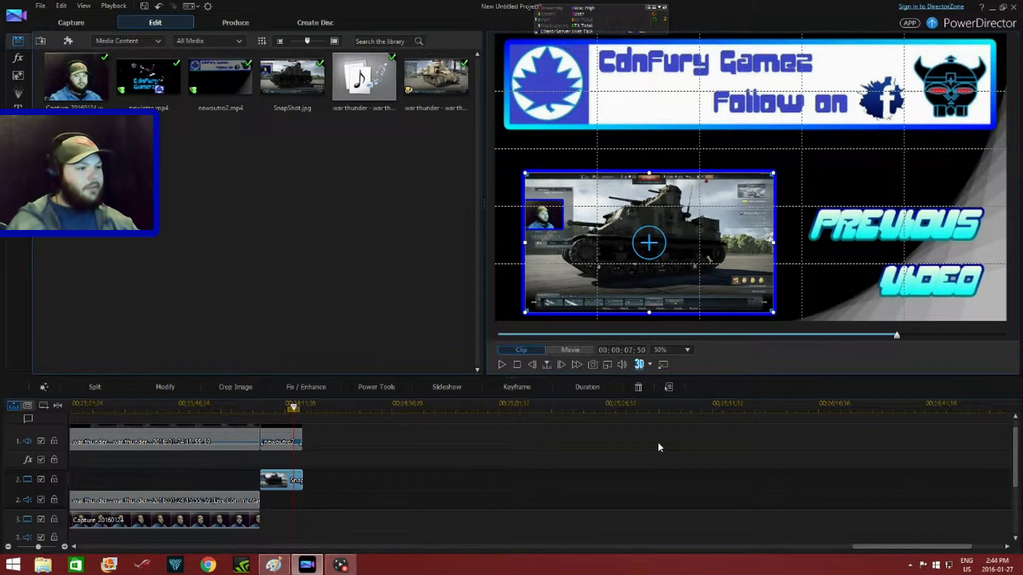
left_click(502, 364)
left_click(501, 364)
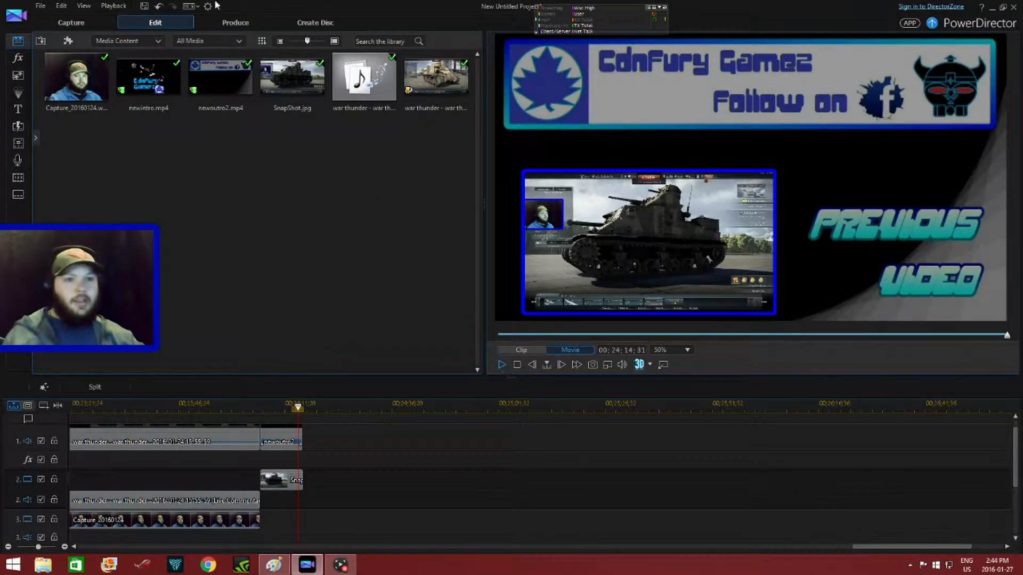
- Look through the available video effects, particles, titles, transitions and audio mixing options
left_click(17, 59)
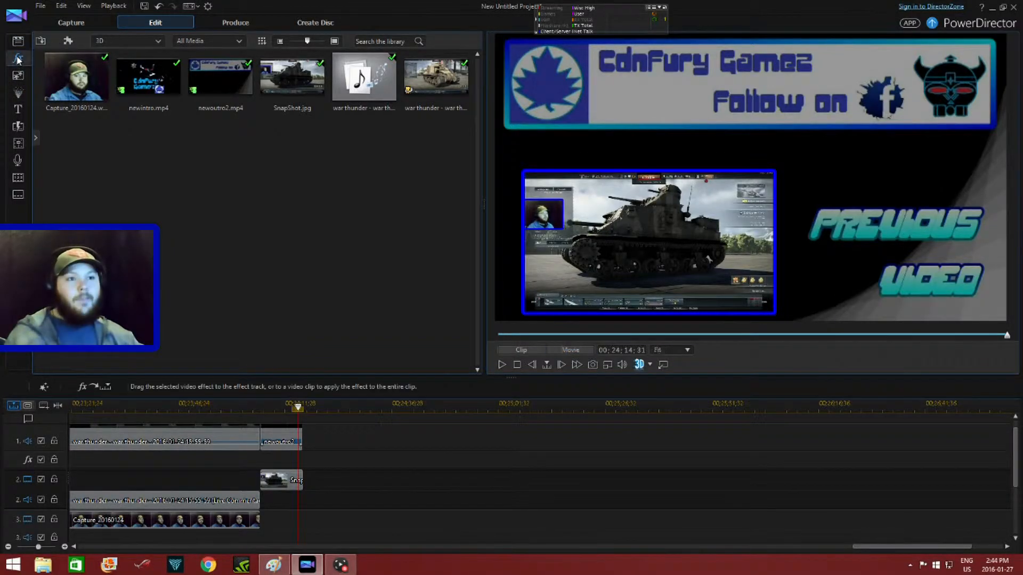
left_click(17, 96)
left_click(17, 110)
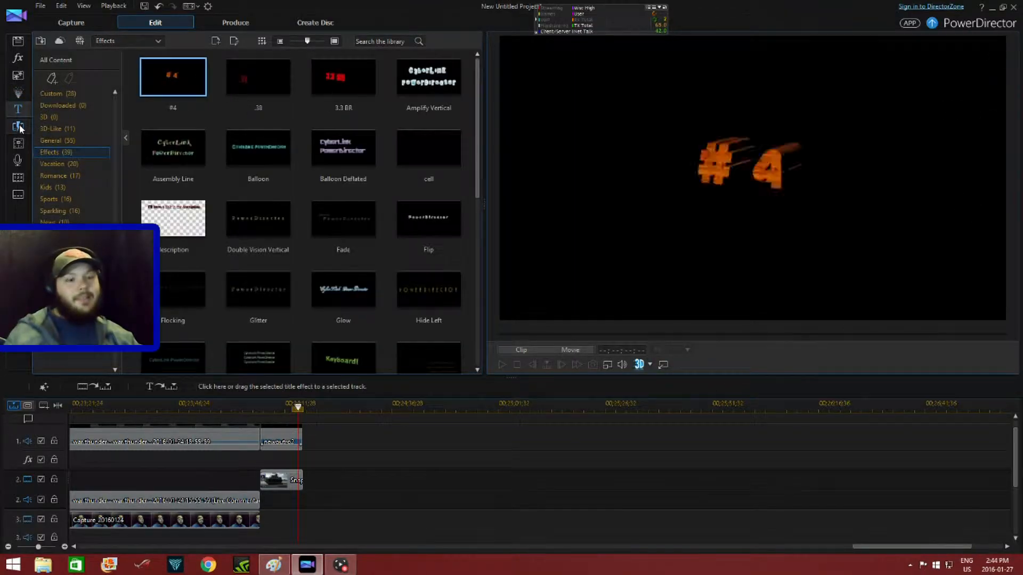
left_click(18, 127)
left_click(18, 143)
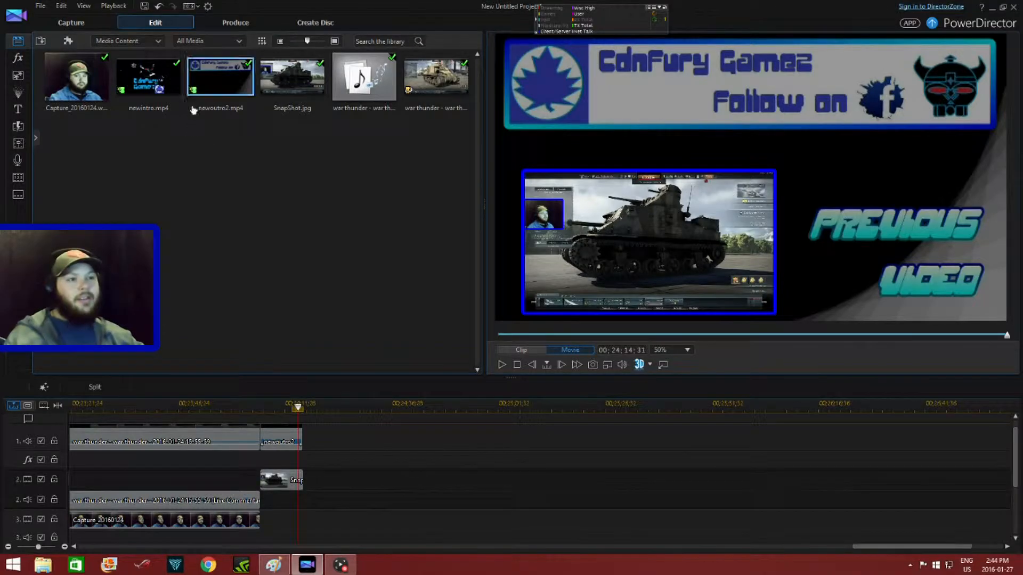
- Set the production output to H.264 AVC in MP4 with the Custom profile 1080 60fps, and minimize the program
left_click(230, 27)
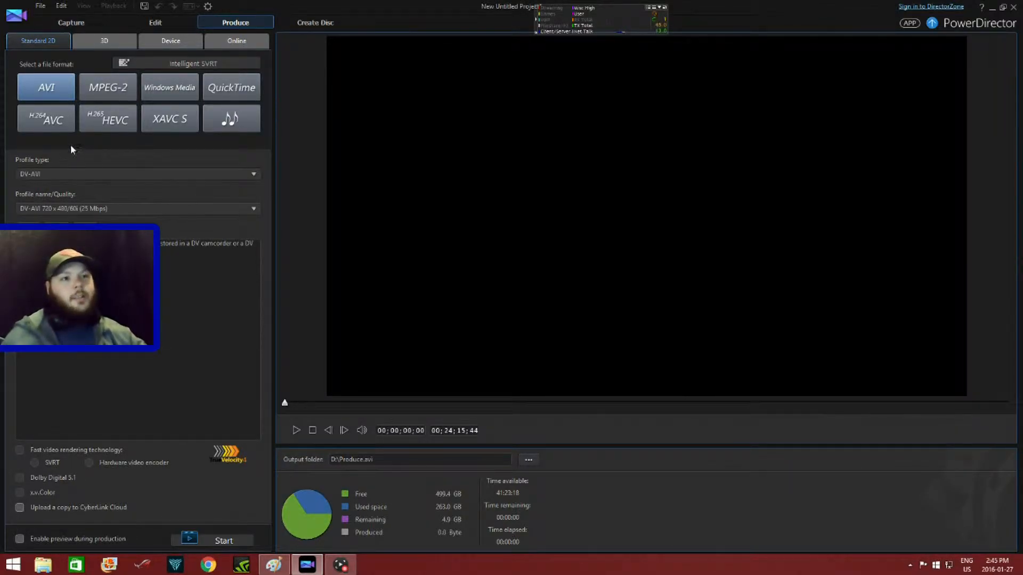
left_click(37, 120)
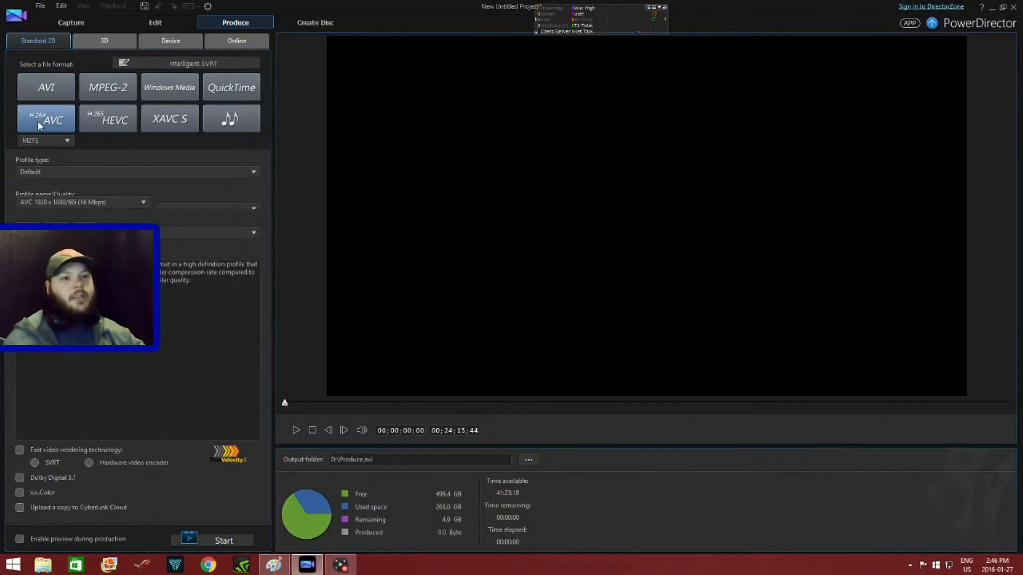
left_click(53, 140)
left_click(34, 164)
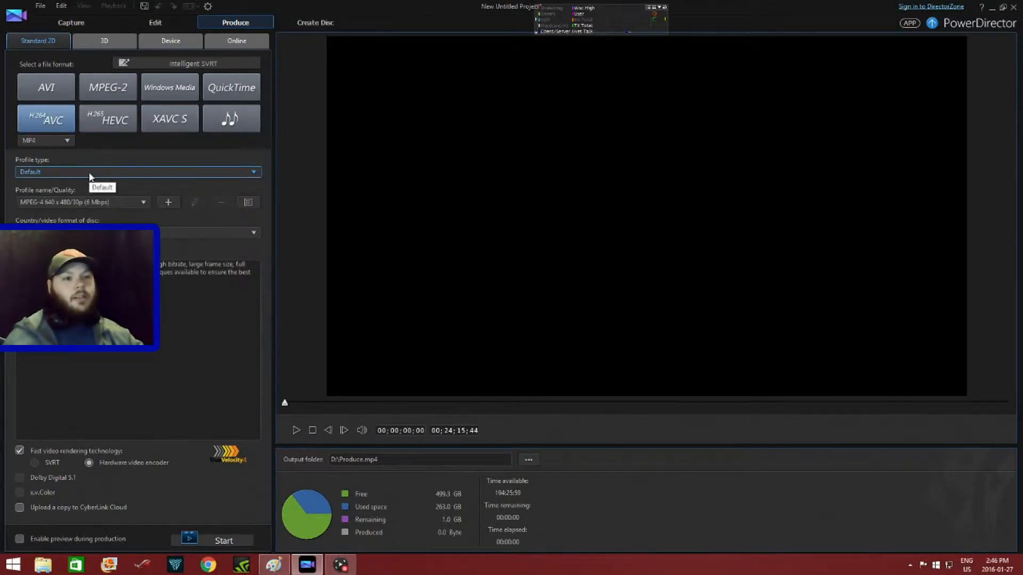
left_click(71, 173)
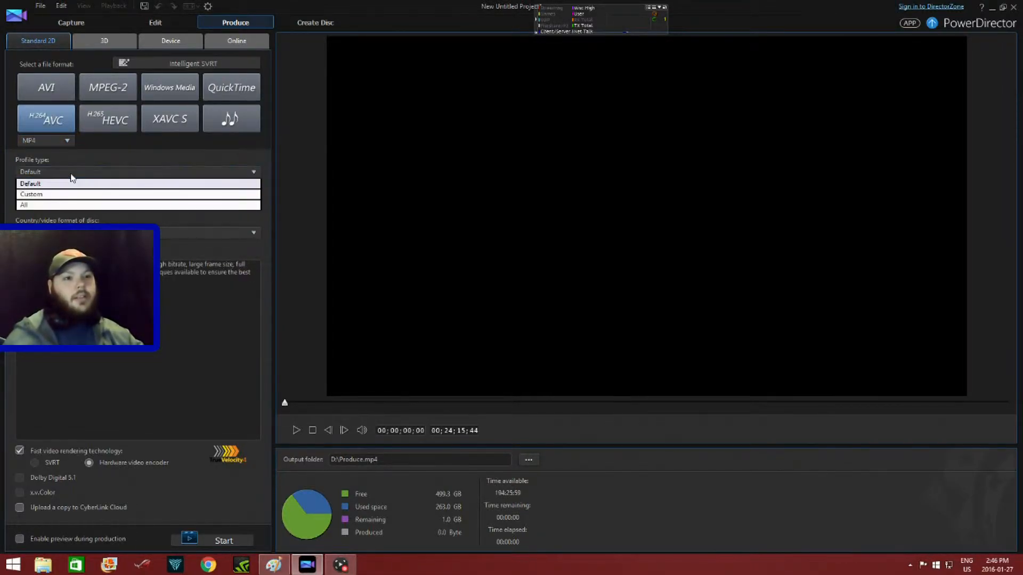
left_click(40, 195)
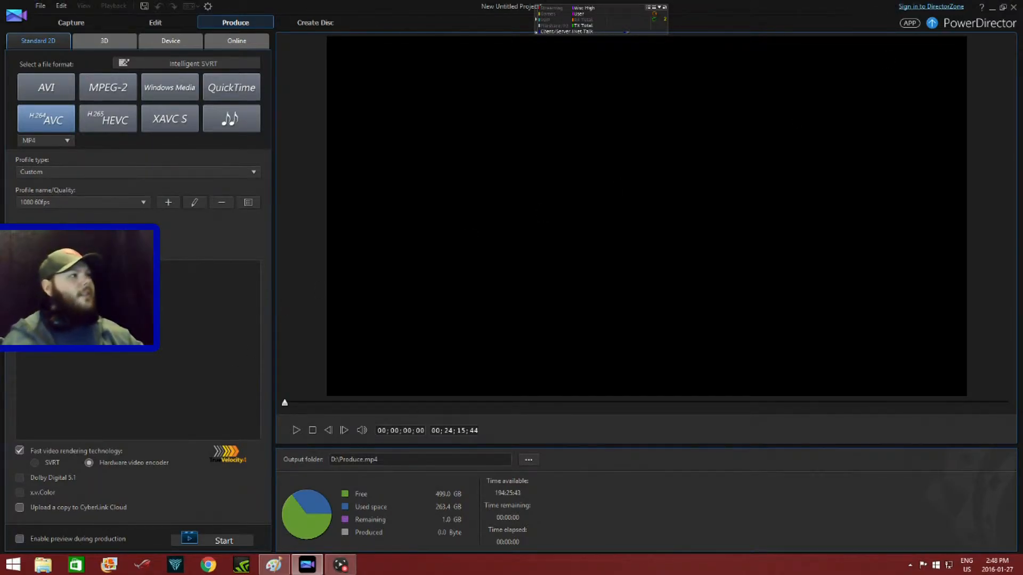
left_click(992, 8)
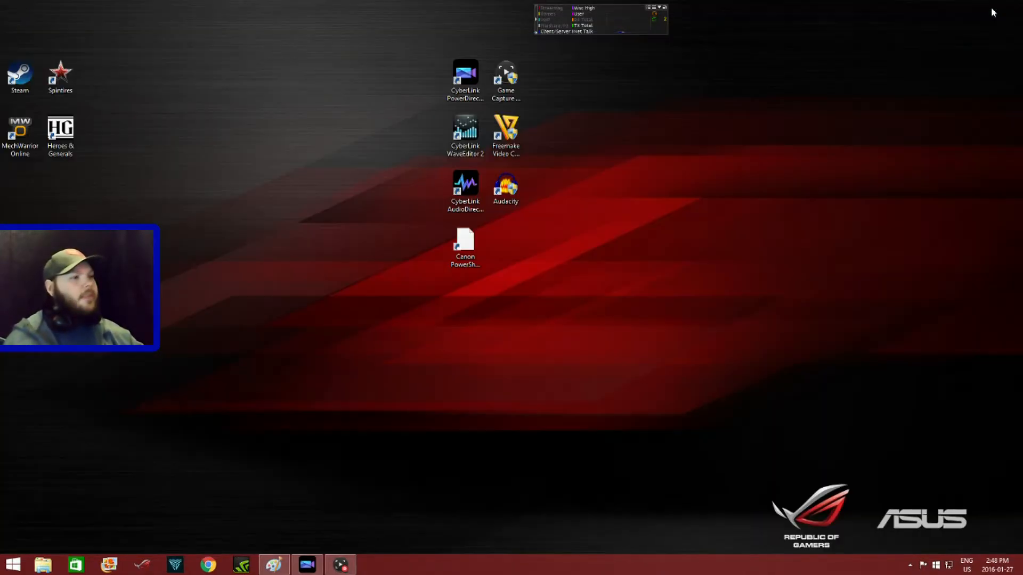